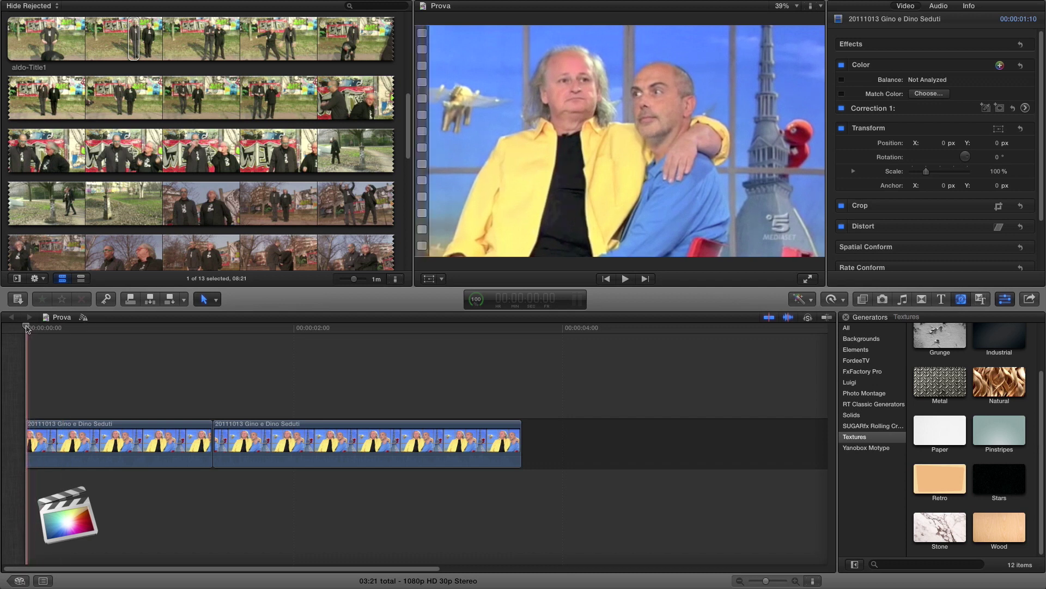
# Drag the playhead along the ruler toward the end of the Gino e Dino clips.
pyautogui.moveTo(26, 328); pyautogui.dragTo(523, 337)
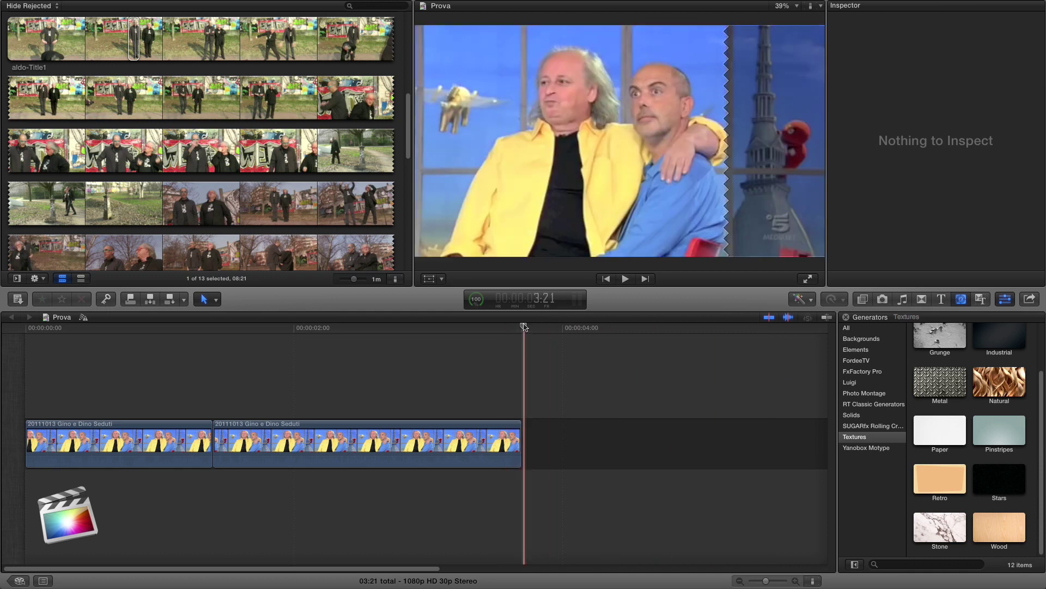
# Set the playhead at the clips' end and drop the Stone texture generator right after them.
pyautogui.moveTo(523, 327); pyautogui.dragTo(512, 332)
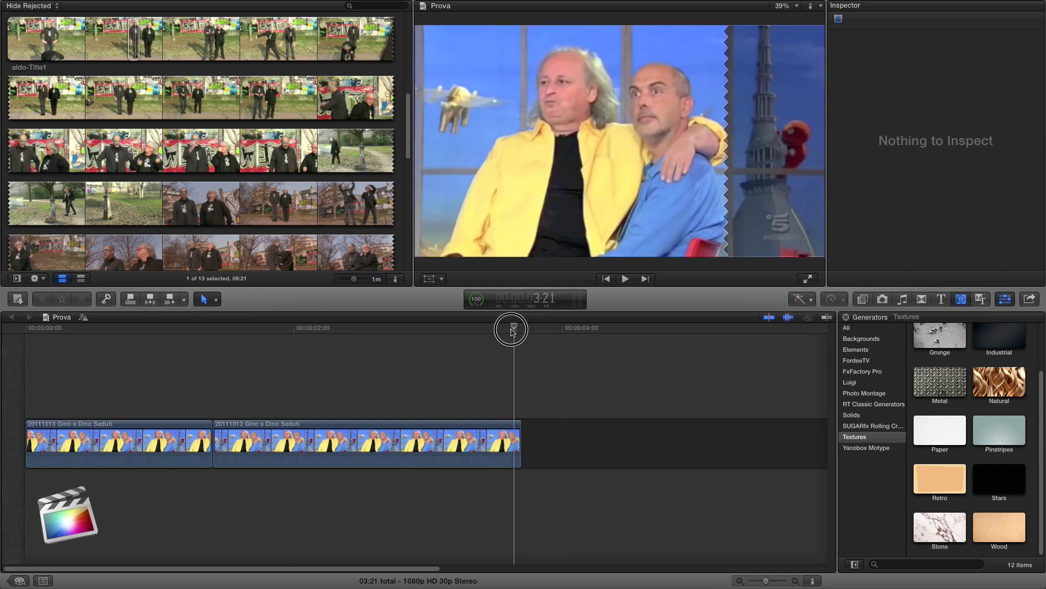
pyautogui.moveTo(513, 332); pyautogui.dragTo(523, 328)
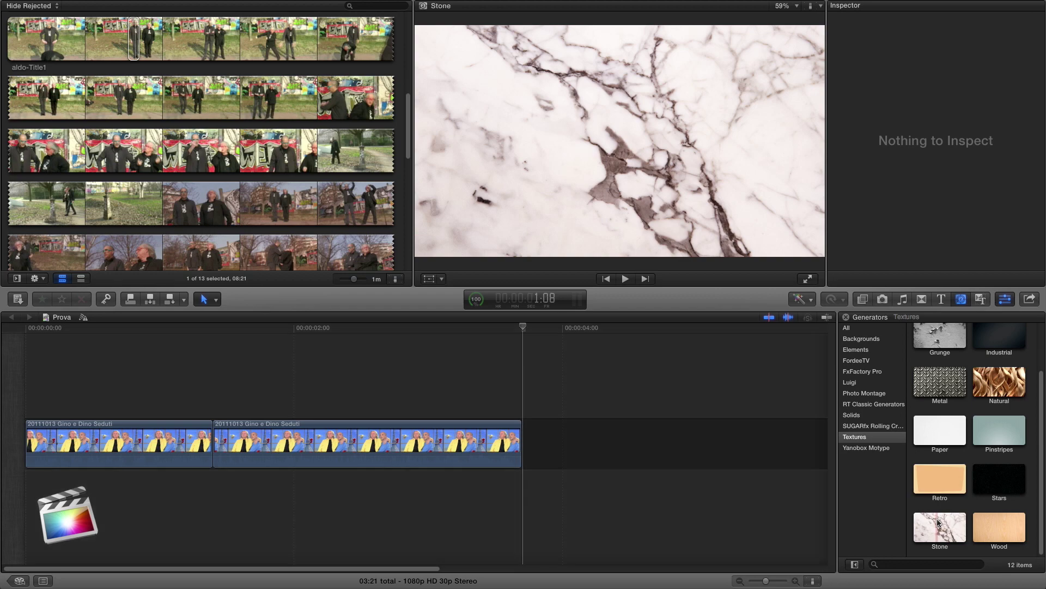
pyautogui.moveTo(938, 522); pyautogui.dragTo(612, 442)
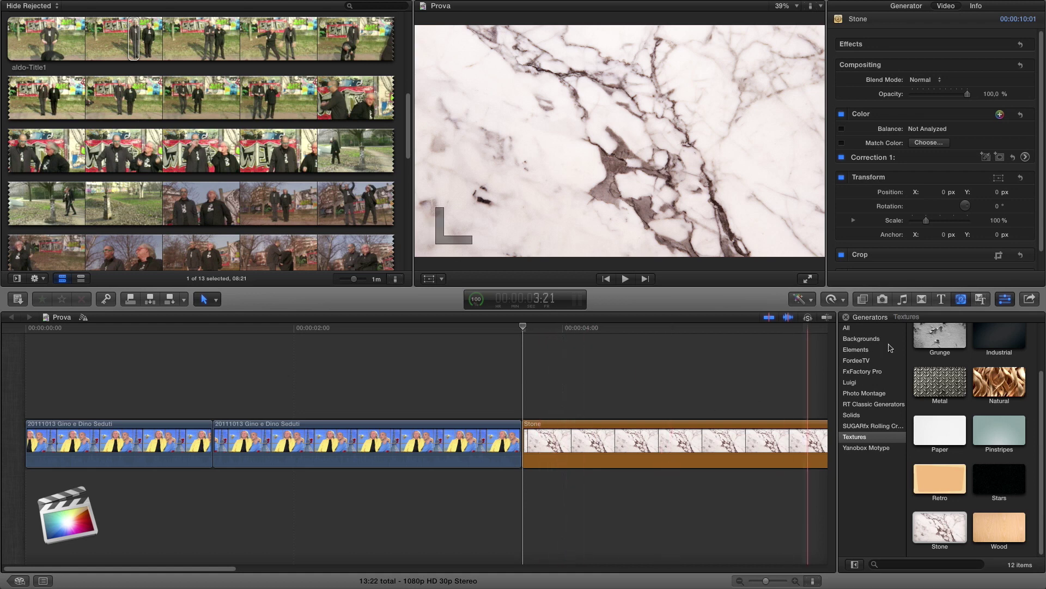
pyautogui.click(941, 299)
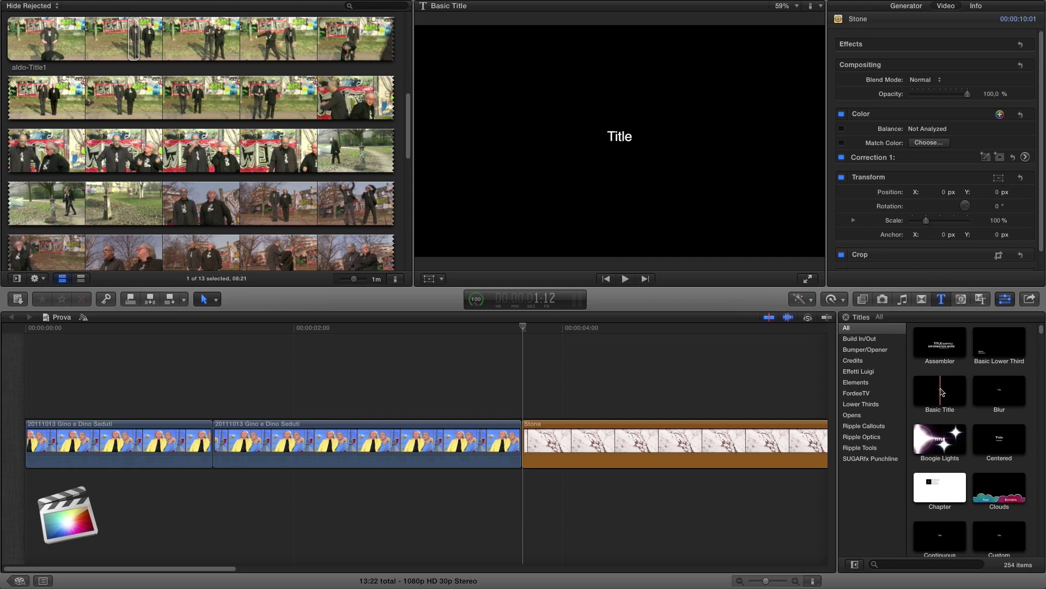
# Add a Basic Title above the Stone clip and select it.
pyautogui.moveTo(941, 392); pyautogui.dragTo(526, 398)
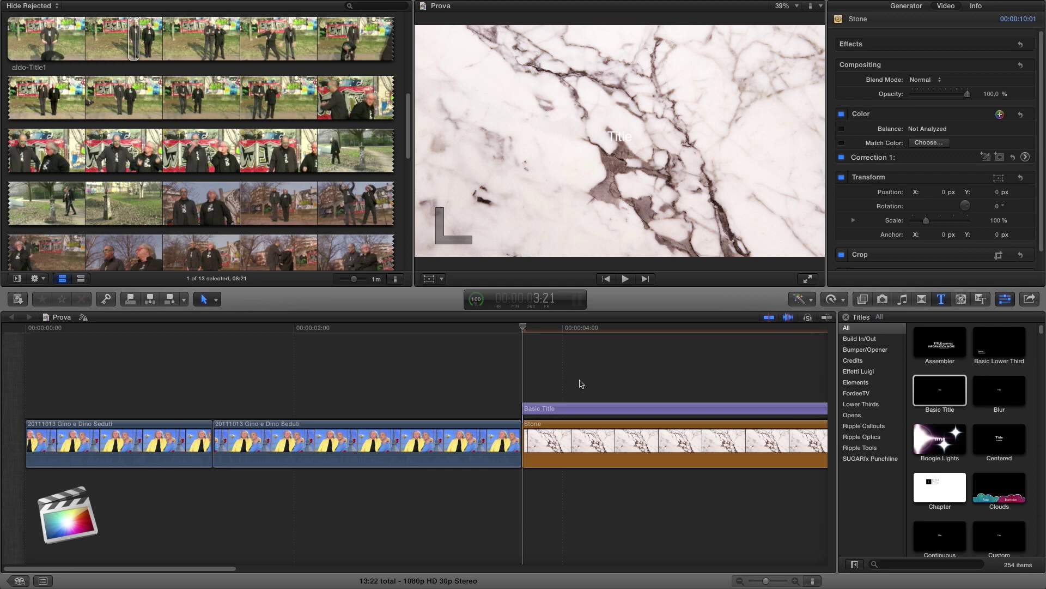
pyautogui.hscroll(5, 338, 414)
pyautogui.click(338, 410)
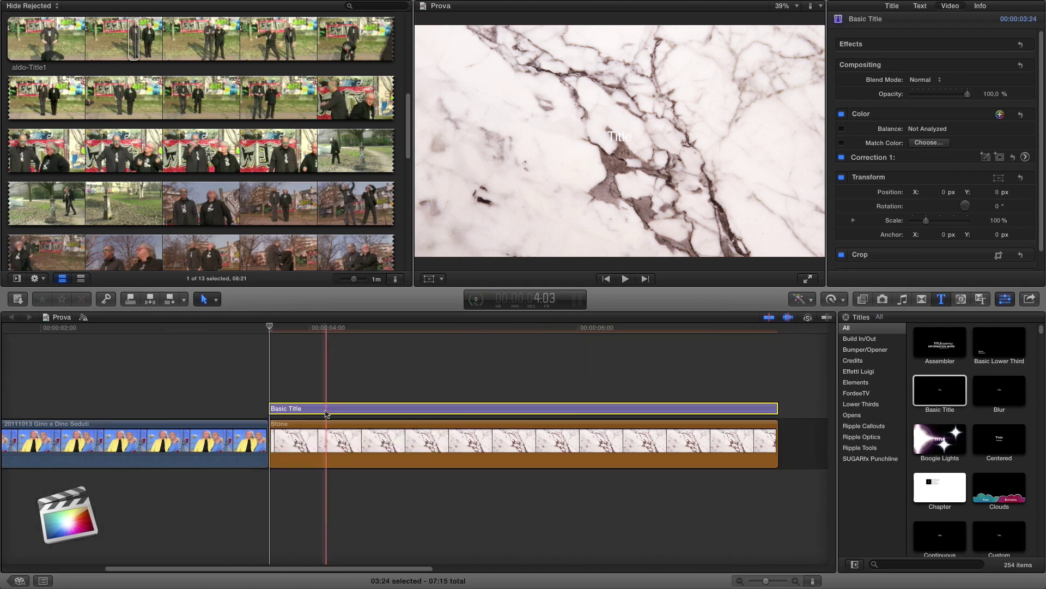
# Change the title text to 'Gino e Dino', size 194, font Hobo Std.
pyautogui.click(920, 6)
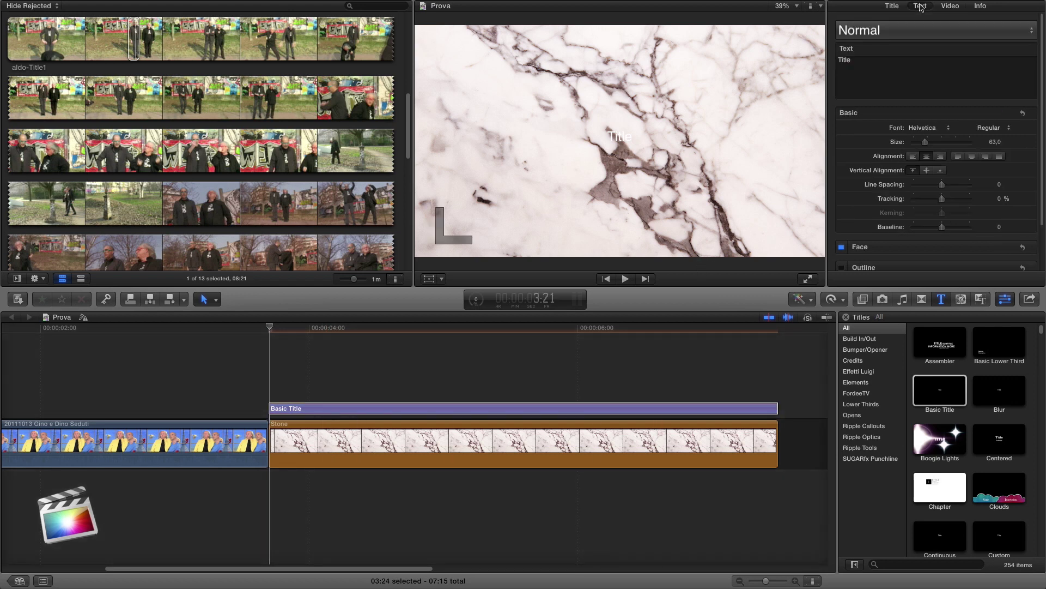
pyautogui.click(858, 61)
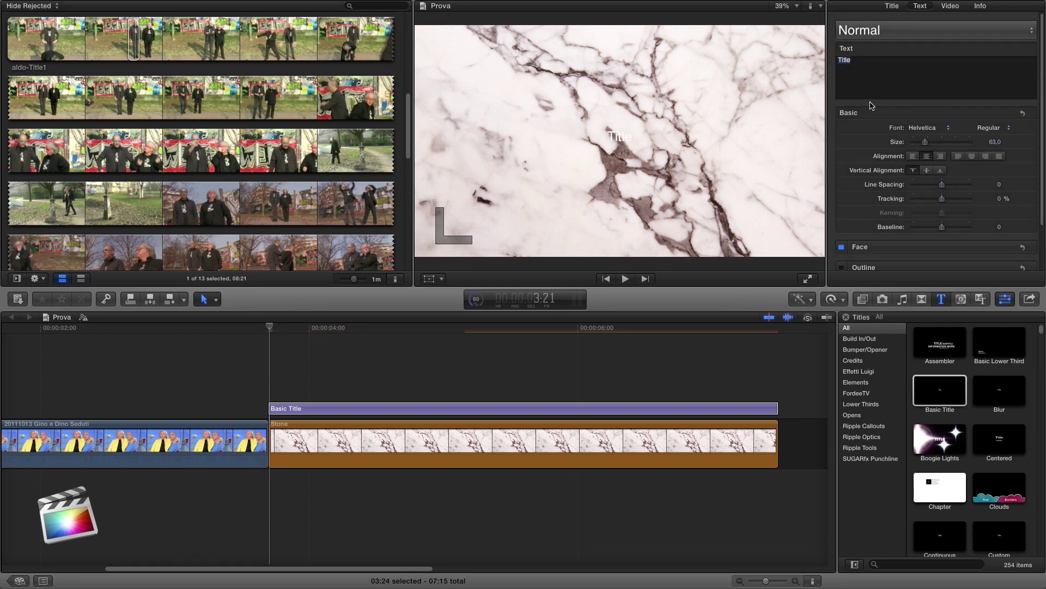
pyautogui.write('G')
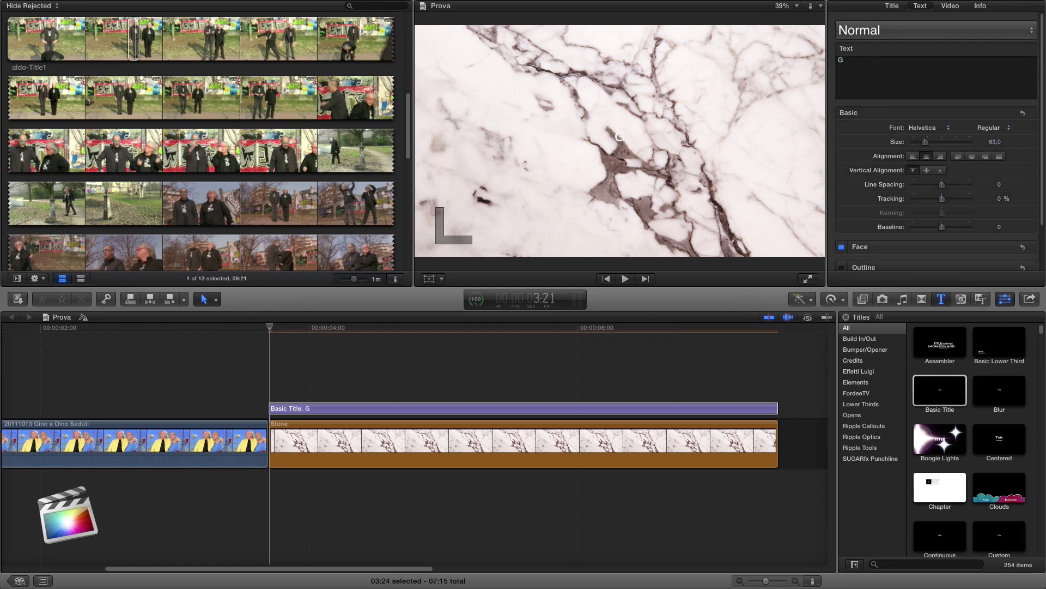
pyautogui.write('ino ')
pyautogui.write('e D')
pyautogui.write('ino')
pyautogui.moveTo(925, 144); pyautogui.dragTo(953, 147)
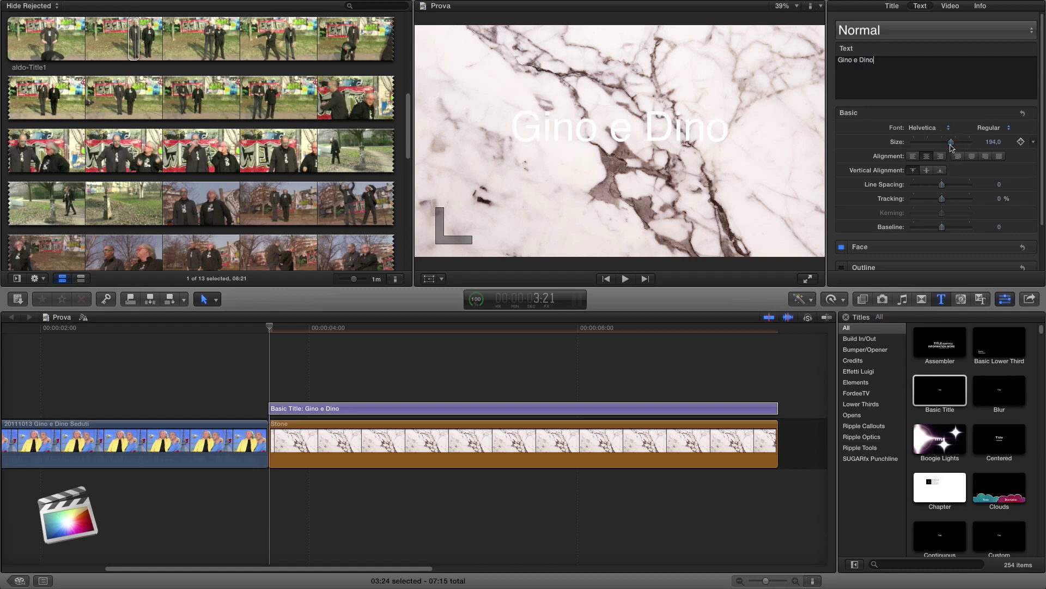
pyautogui.click(947, 130)
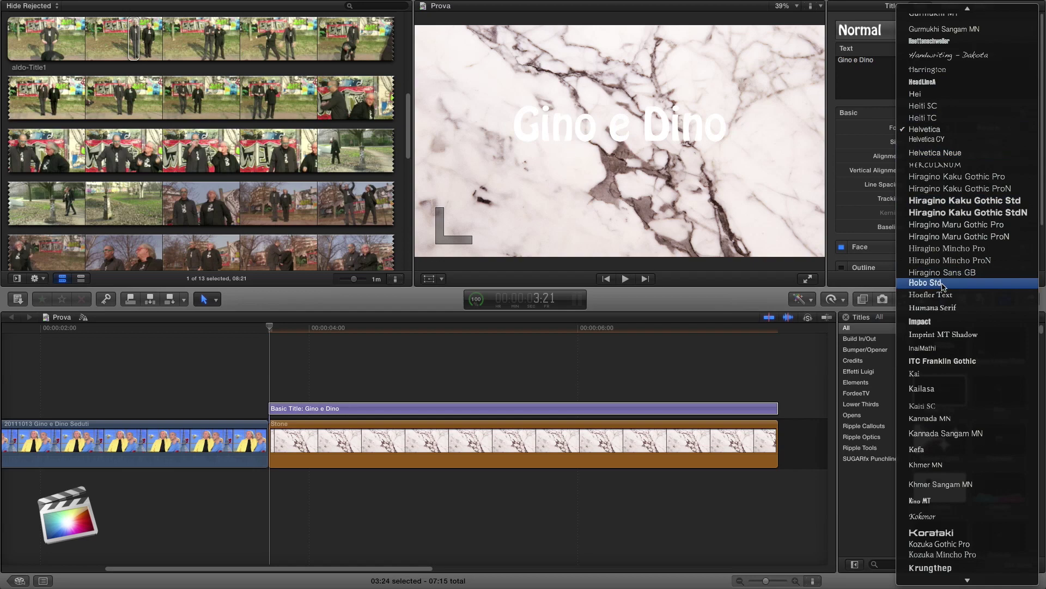
pyautogui.click(945, 288)
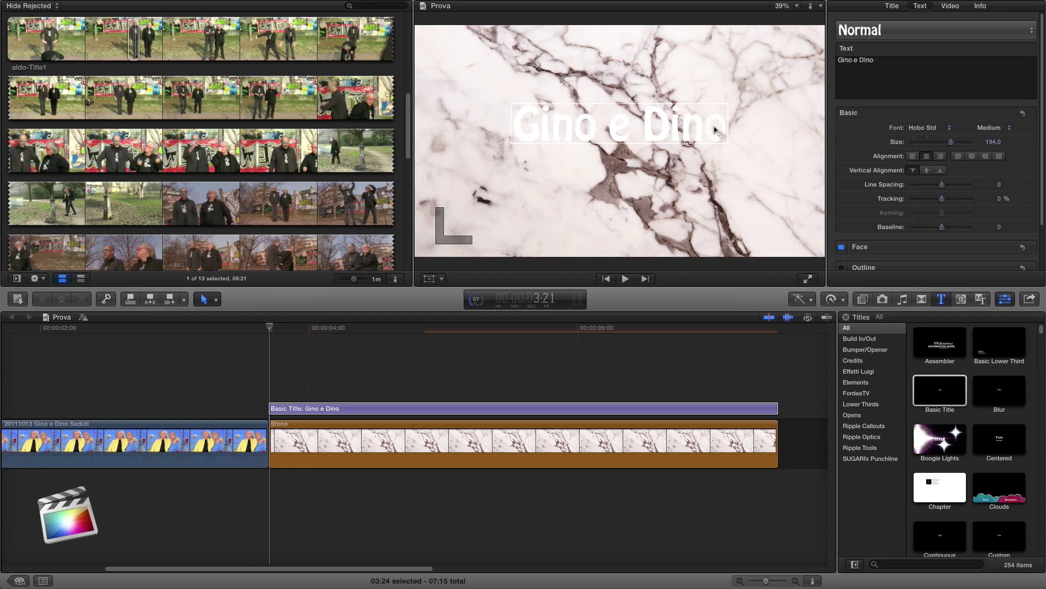
pyautogui.click(951, 6)
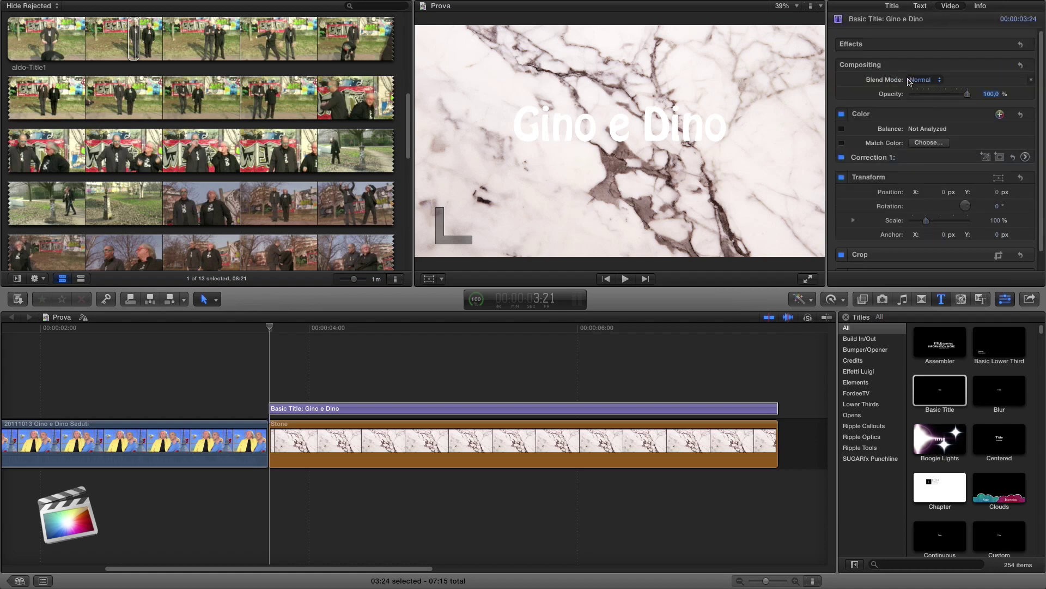
# Set the title's blend mode to Stencil Alpha, then select the Stone clip.
pyautogui.click(930, 82)
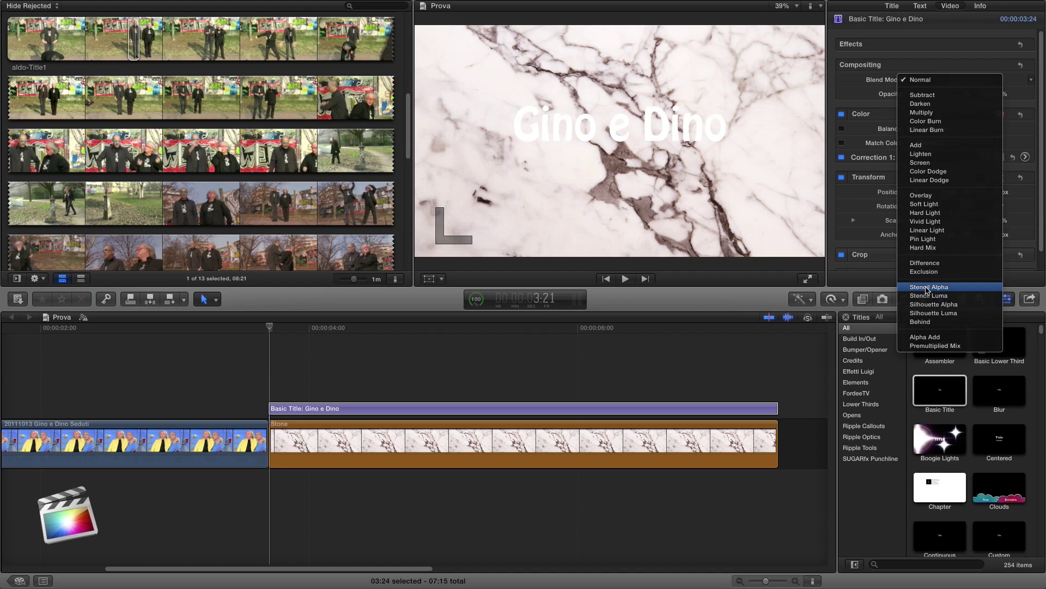
pyautogui.click(928, 287)
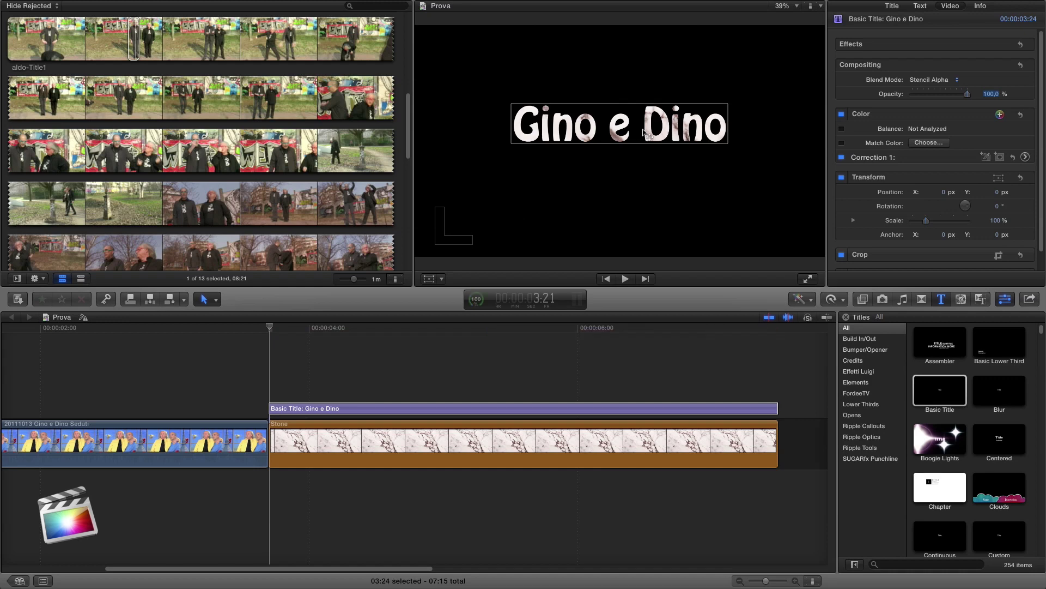
pyautogui.click(628, 426)
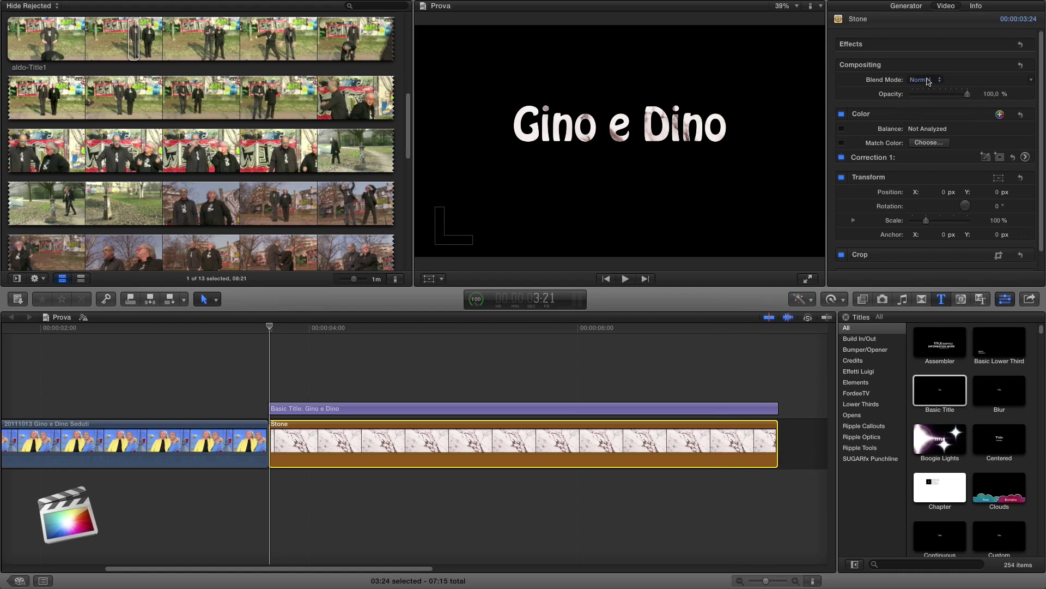
# Try River Rocks 01, Travertine and Concrete 03 stone types, add a tint colour and raise its amount.
pyautogui.click(906, 6)
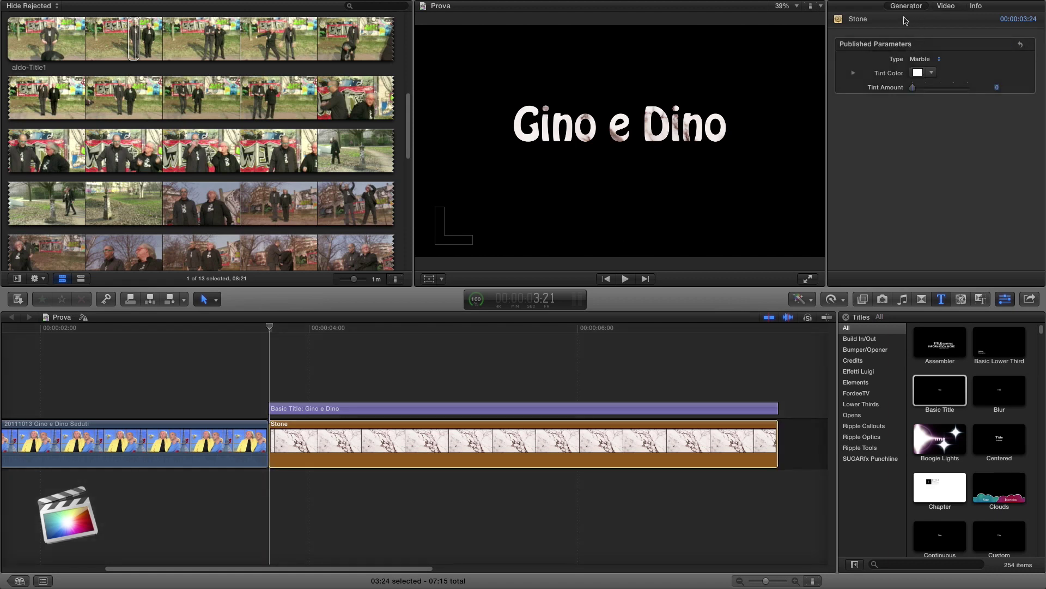
pyautogui.click(935, 59)
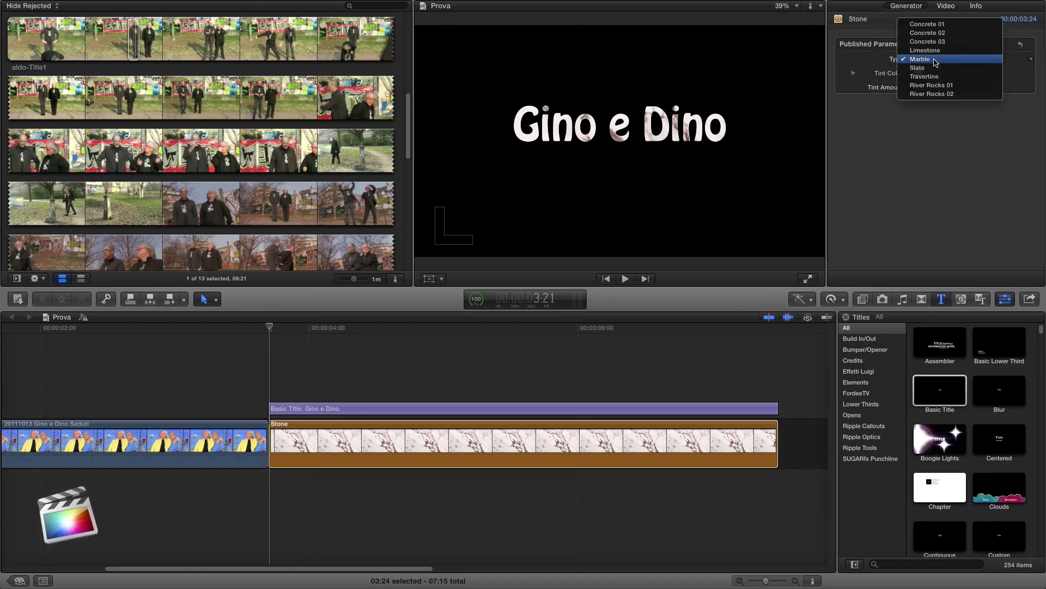
pyautogui.click(935, 89)
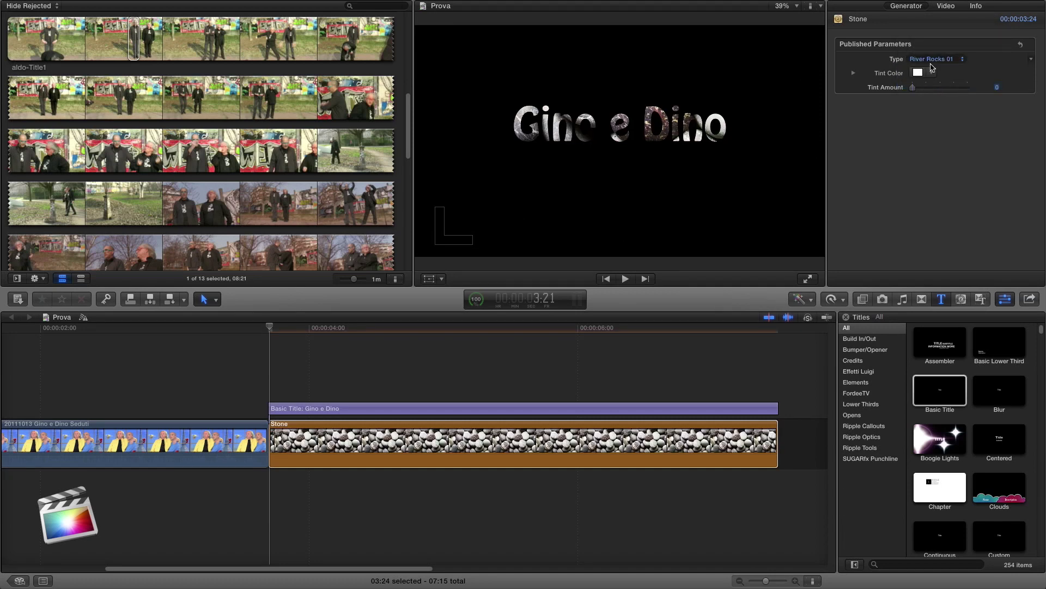
pyautogui.click(937, 60)
pyautogui.click(932, 51)
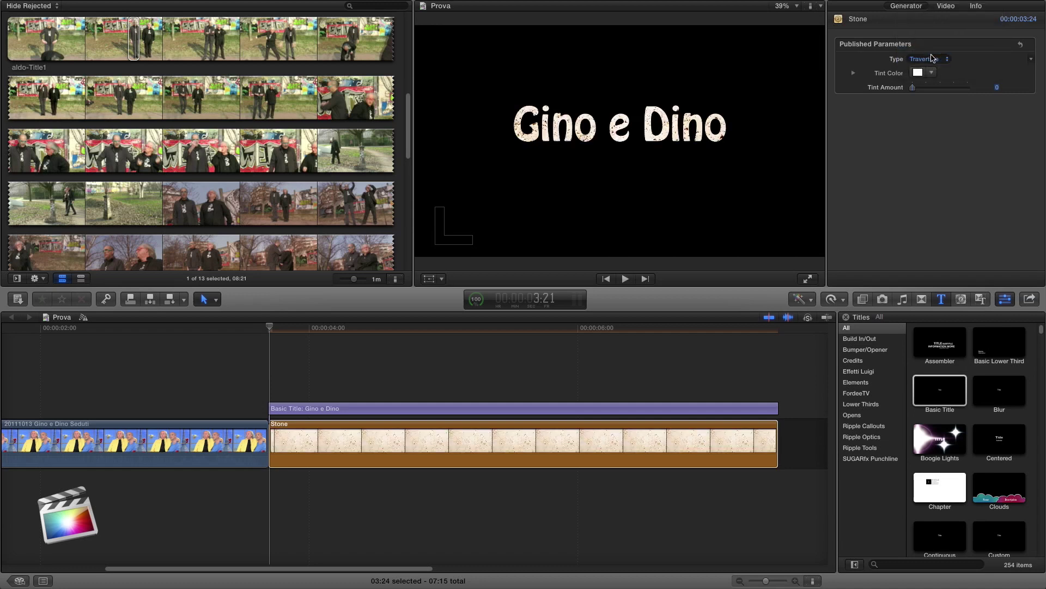
pyautogui.click(937, 60)
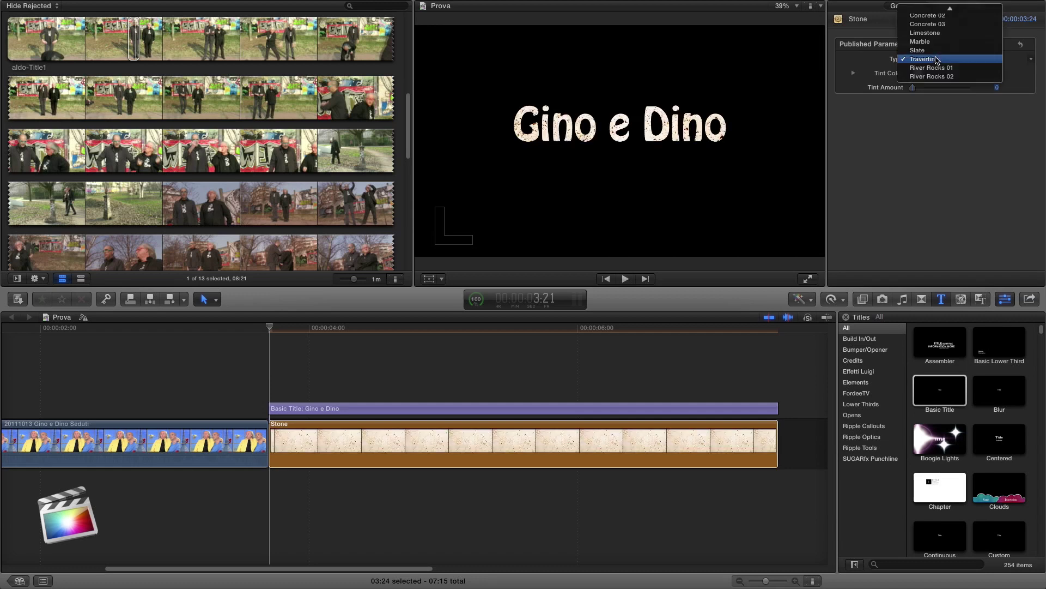
pyautogui.click(933, 24)
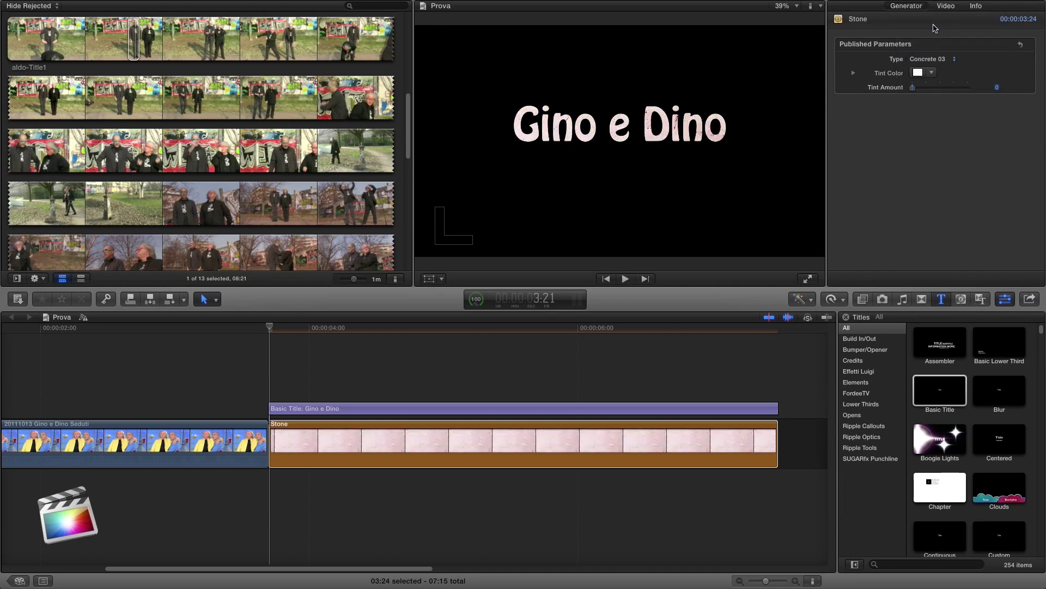
pyautogui.click(931, 73)
pyautogui.moveTo(966, 96)
pyautogui.mouseDown()
pyautogui.moveTo(979, 113)
pyautogui.moveTo(967, 167)
pyautogui.moveTo(975, 170)
pyautogui.mouseUp()
pyautogui.moveTo(911, 89); pyautogui.dragTo(955, 93)
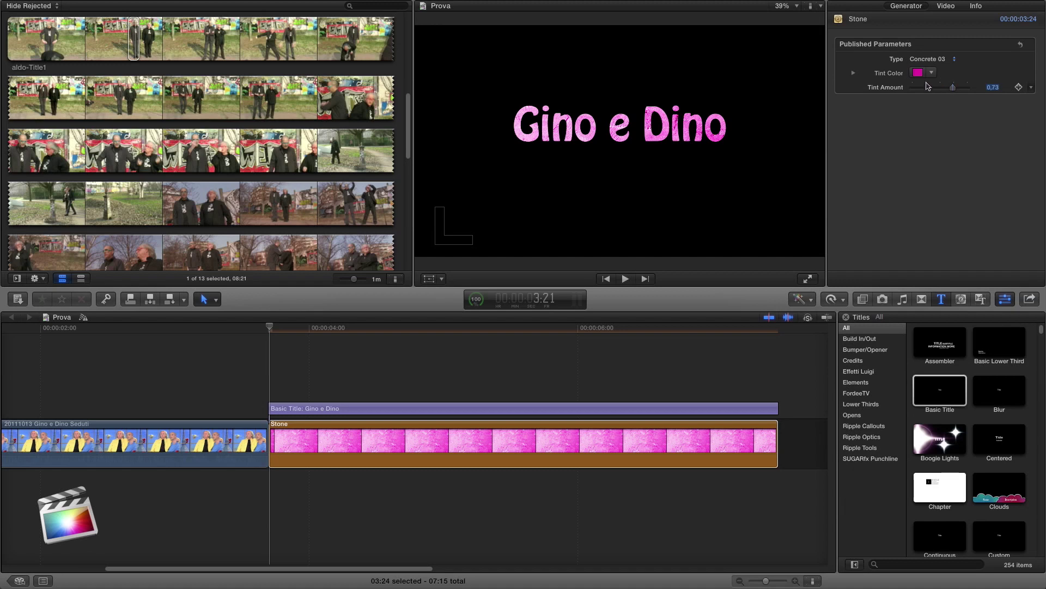
# Switch the stone type back to Marble and change the tint from magenta to blue.
pyautogui.click(937, 59)
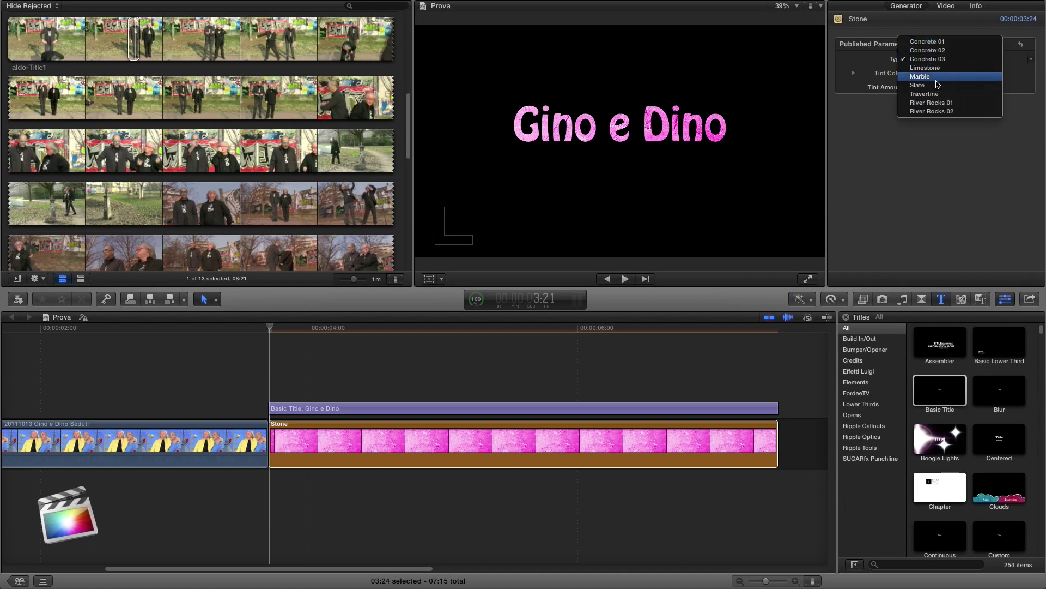
pyautogui.click(937, 79)
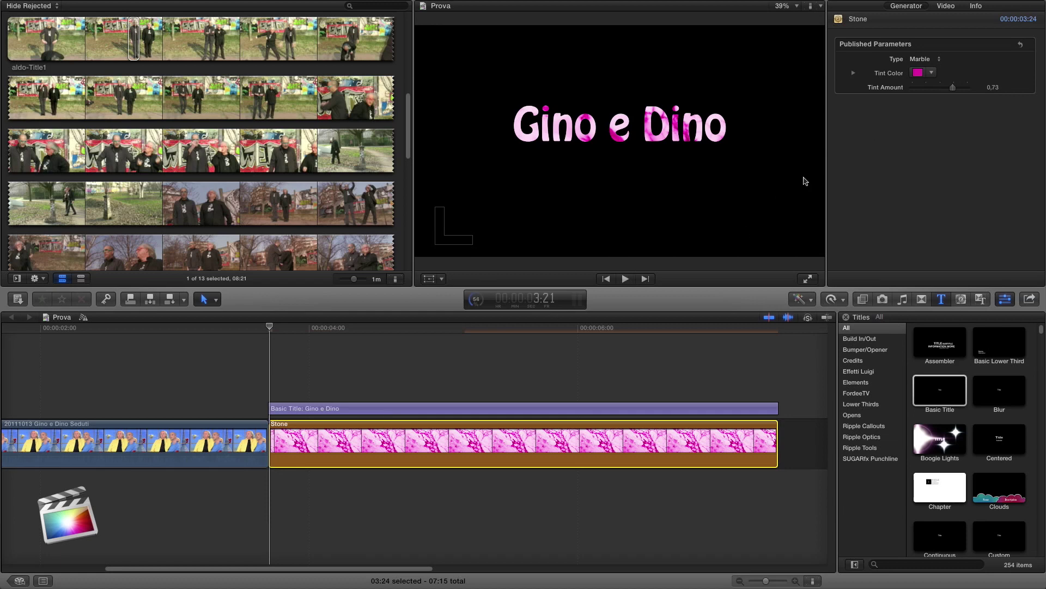
pyautogui.click(931, 72)
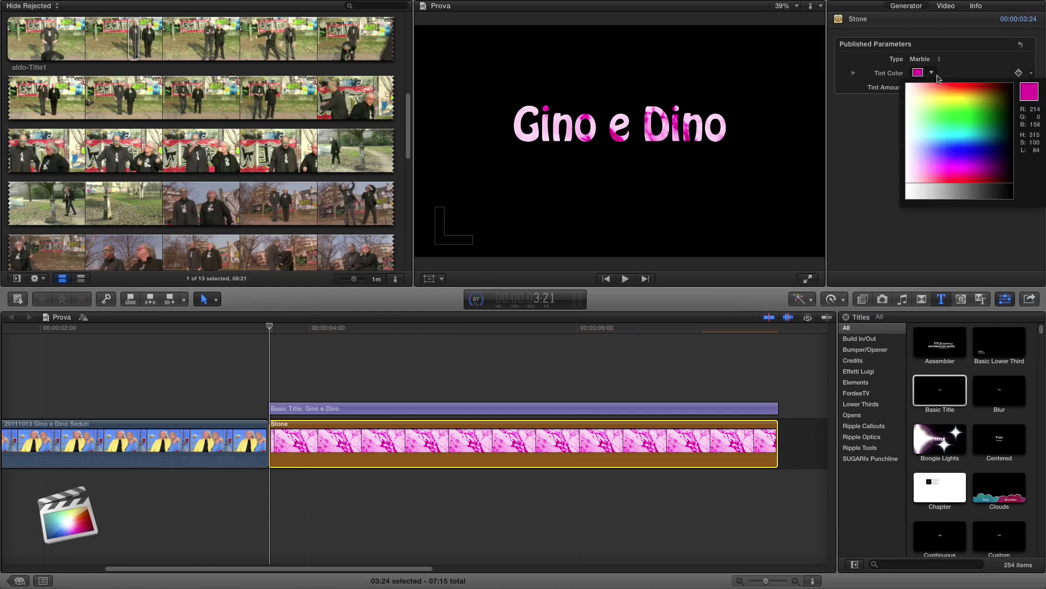
pyautogui.click(978, 110)
pyautogui.moveTo(979, 152)
pyautogui.mouseDown()
pyautogui.moveTo(994, 135)
pyautogui.moveTo(991, 143)
pyautogui.mouseUp()
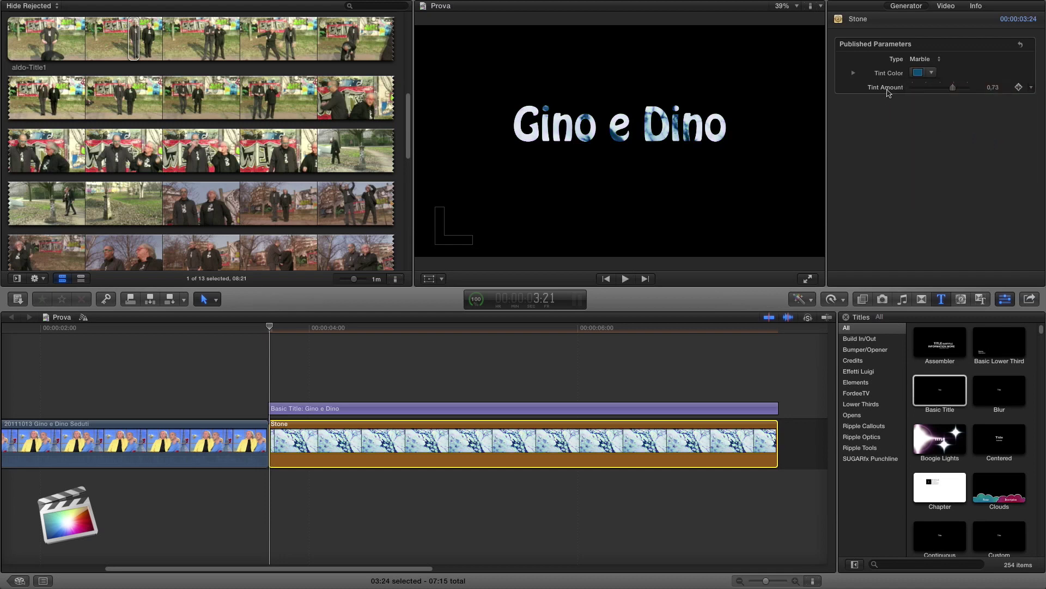
# Drag the Gino e Dino title upward toward the top of the frame, then reselect the Stone clip.
pyautogui.click(463, 409)
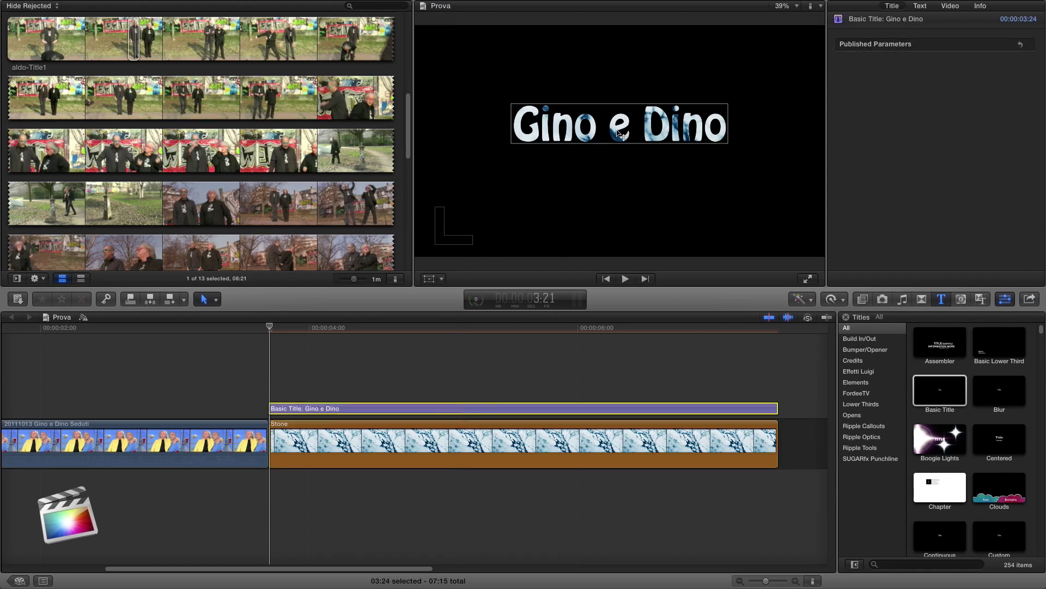
pyautogui.moveTo(620, 127)
pyautogui.mouseDown()
pyautogui.moveTo(629, 120)
pyautogui.moveTo(612, 81)
pyautogui.mouseUp()
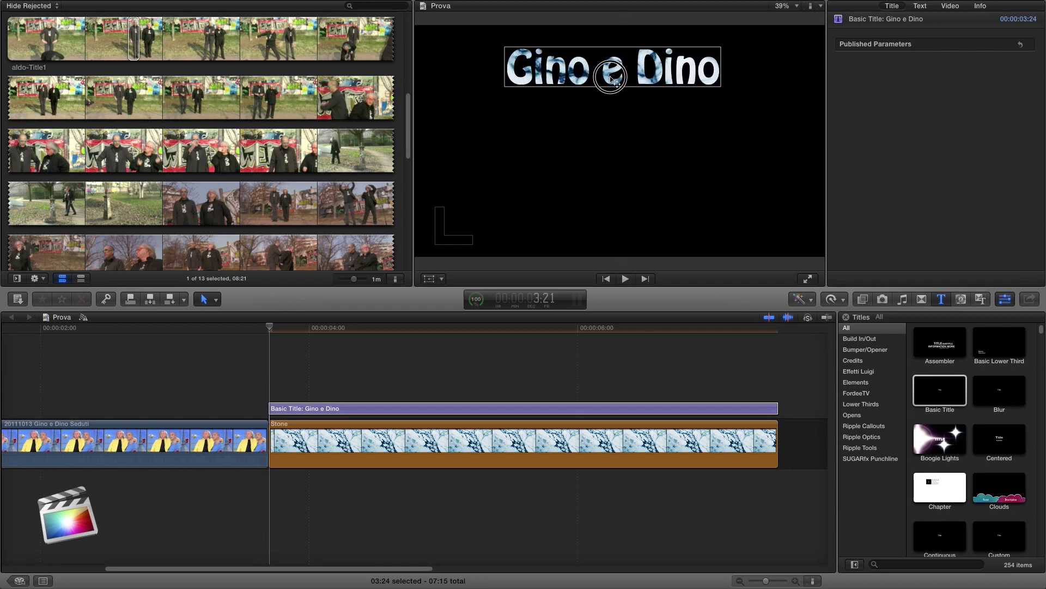
pyautogui.doubleClick(623, 88)
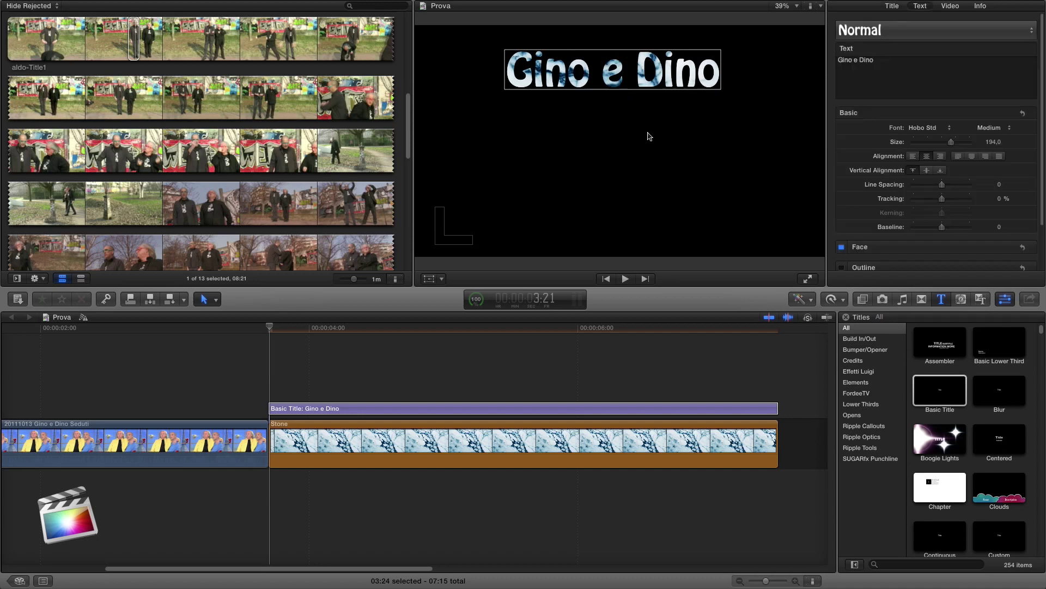
pyautogui.click(480, 408)
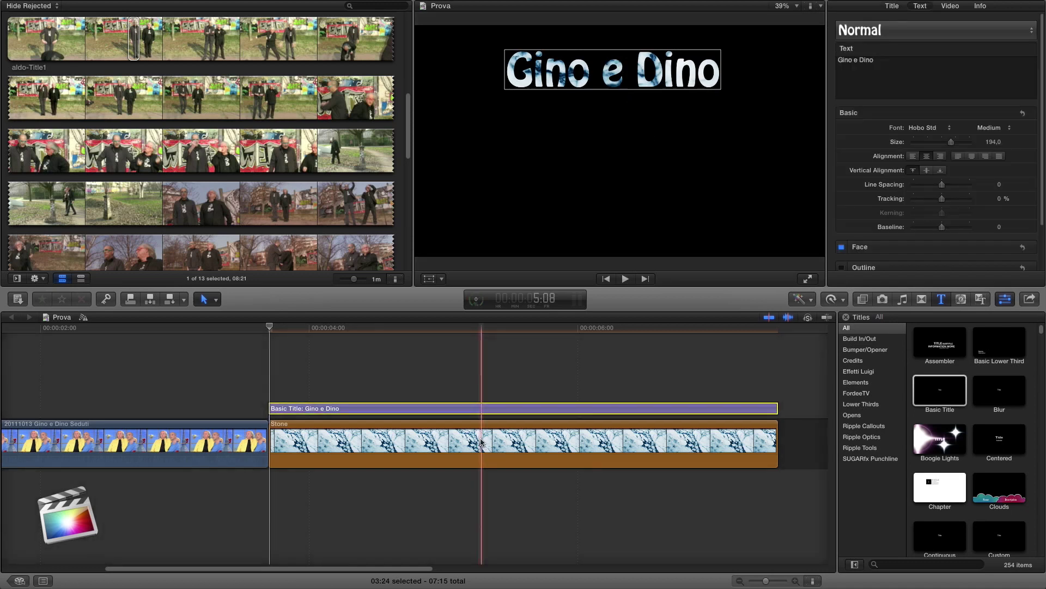
pyautogui.click(477, 428)
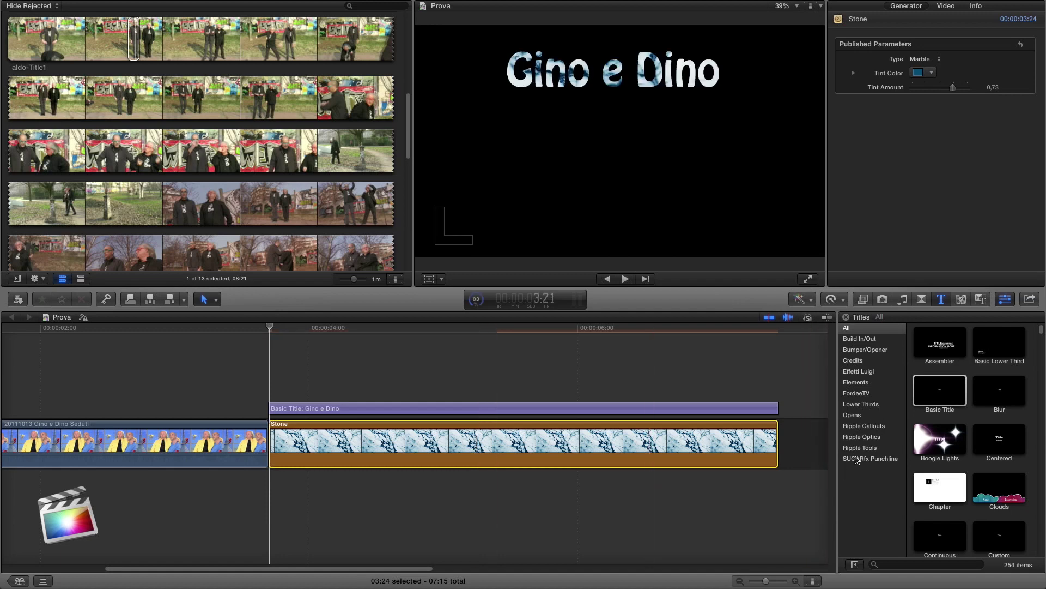
# Replace the Stone clip with the Natural texture generator.
pyautogui.click(960, 299)
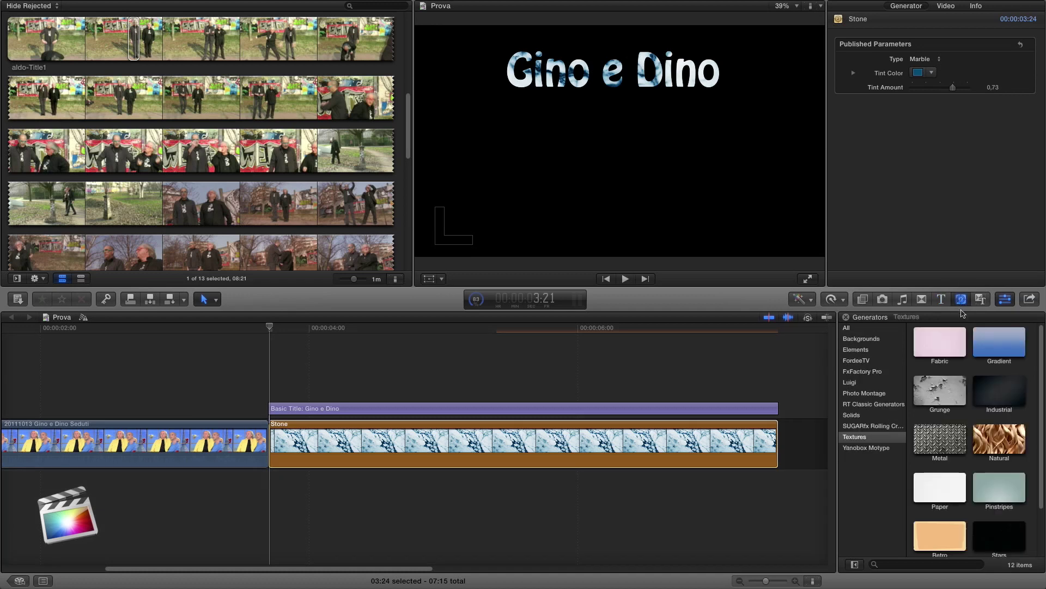
pyautogui.click(996, 445)
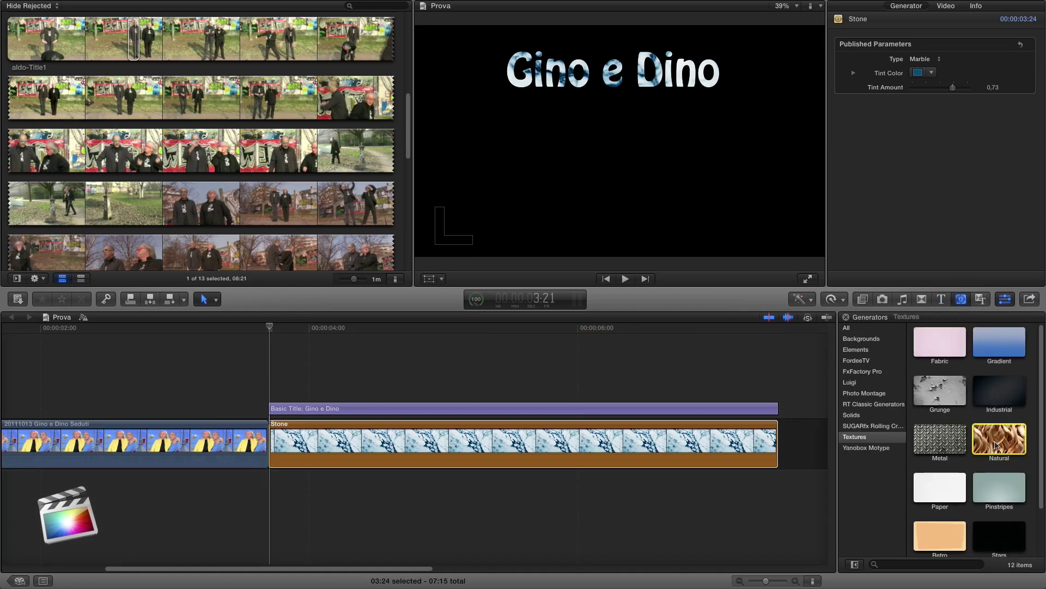
pyautogui.moveTo(996, 446); pyautogui.dragTo(541, 450)
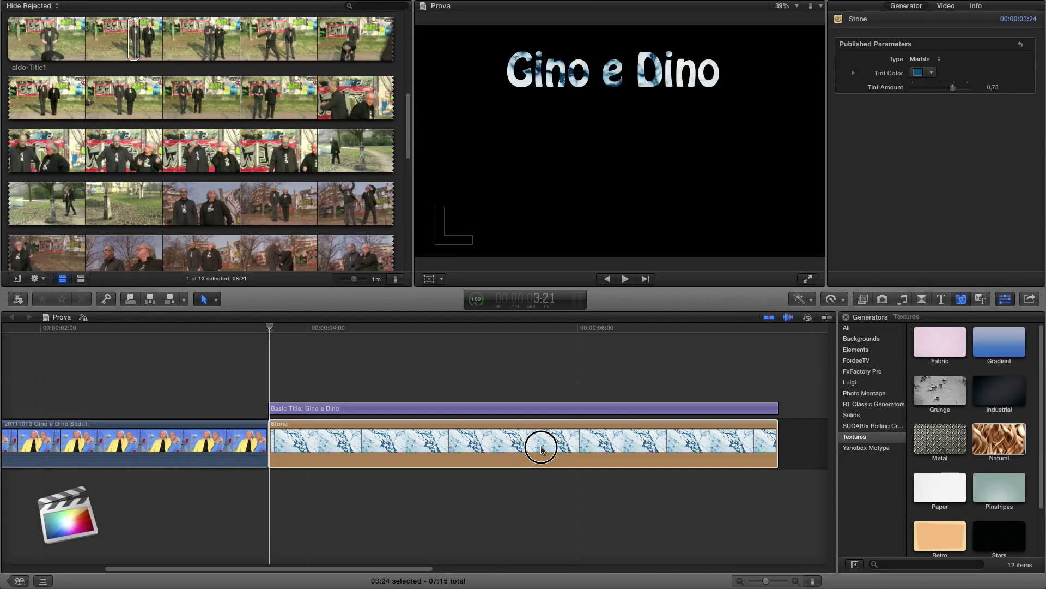
pyautogui.moveTo(541, 449); pyautogui.dragTo(543, 450)
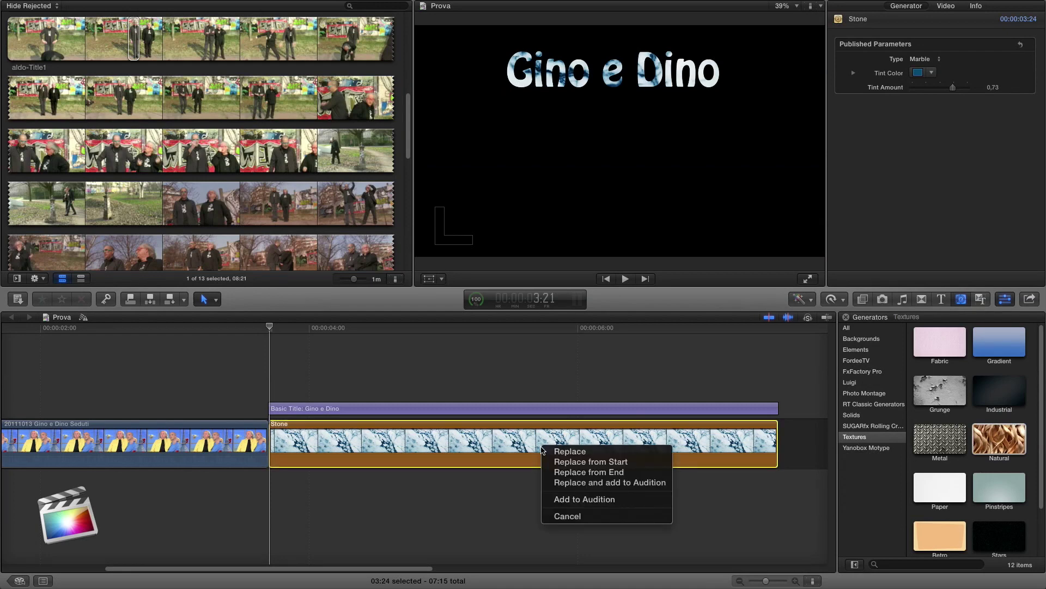
pyautogui.click(551, 450)
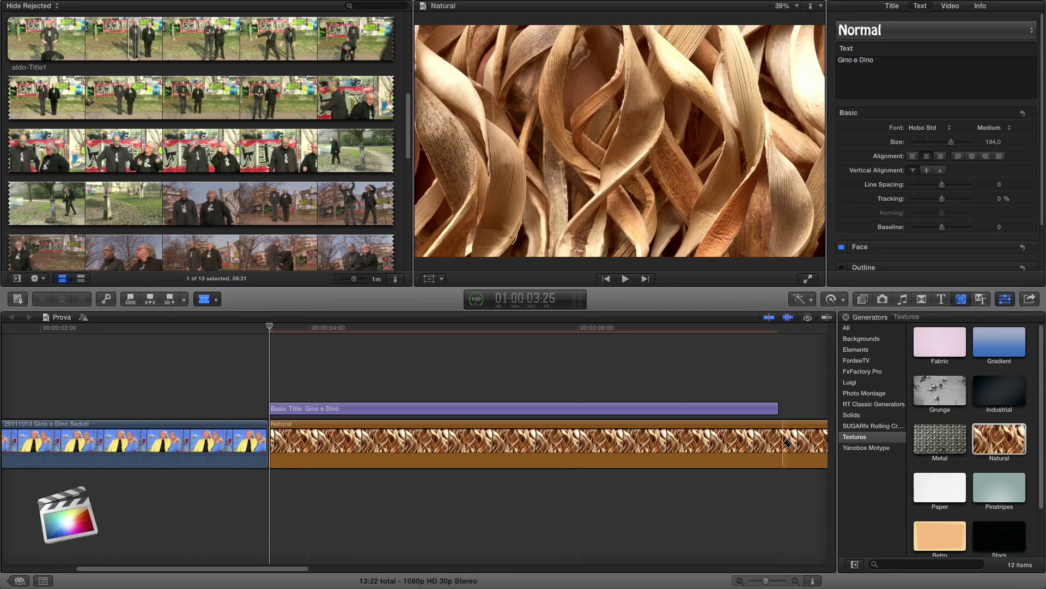
# Blade the Natural clip at the title's end, delete the leftover piece, and return the playhead to about 5:17.
pyautogui.press('t')
pyautogui.click(782, 442)
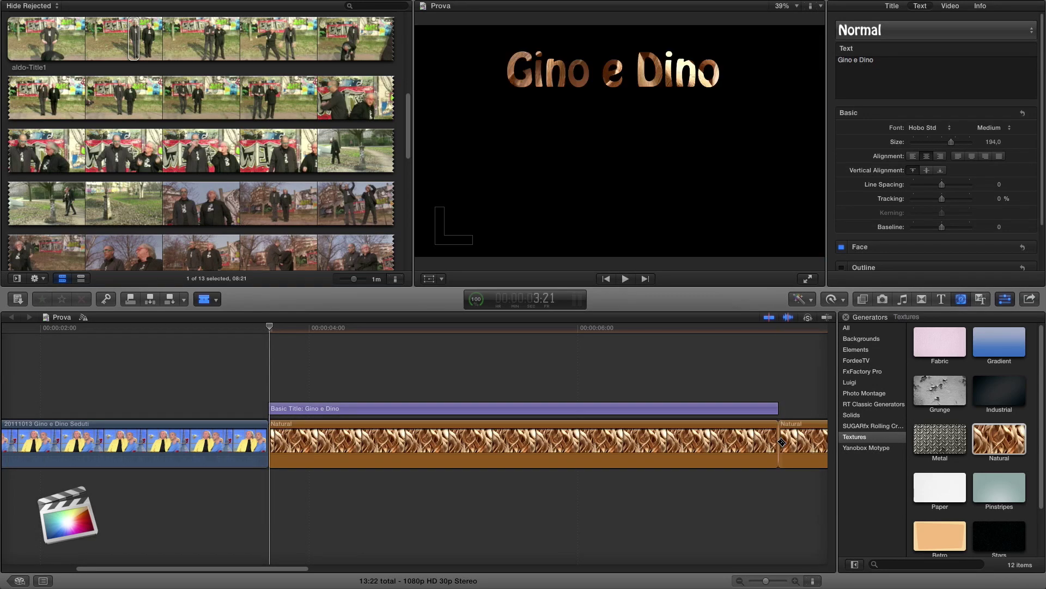
pyautogui.press('a')
pyautogui.click(793, 426)
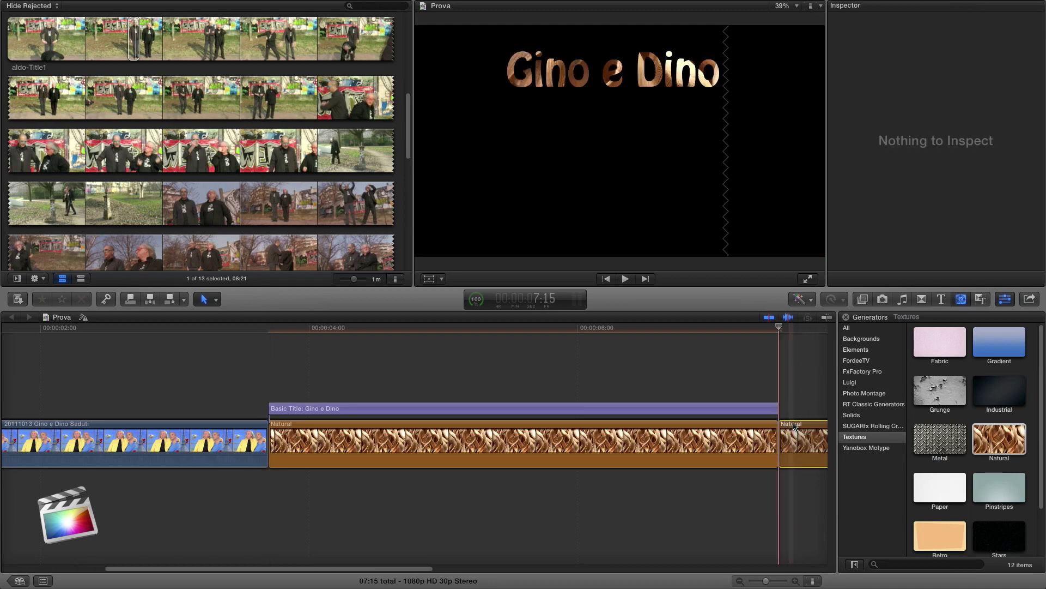
pyautogui.press('Delete')
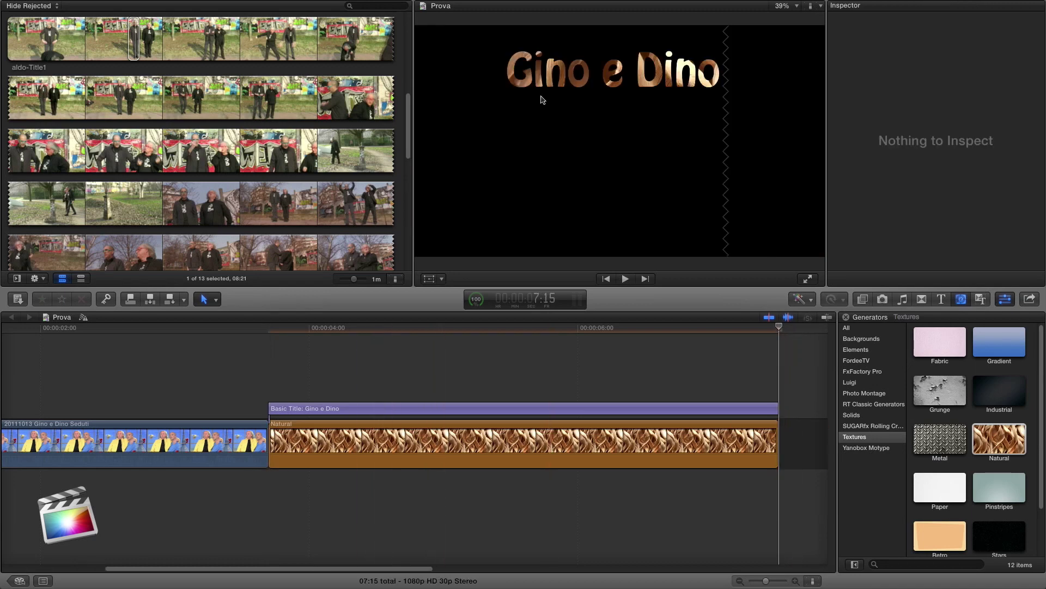
pyautogui.click(501, 409)
pyautogui.click(779, 328)
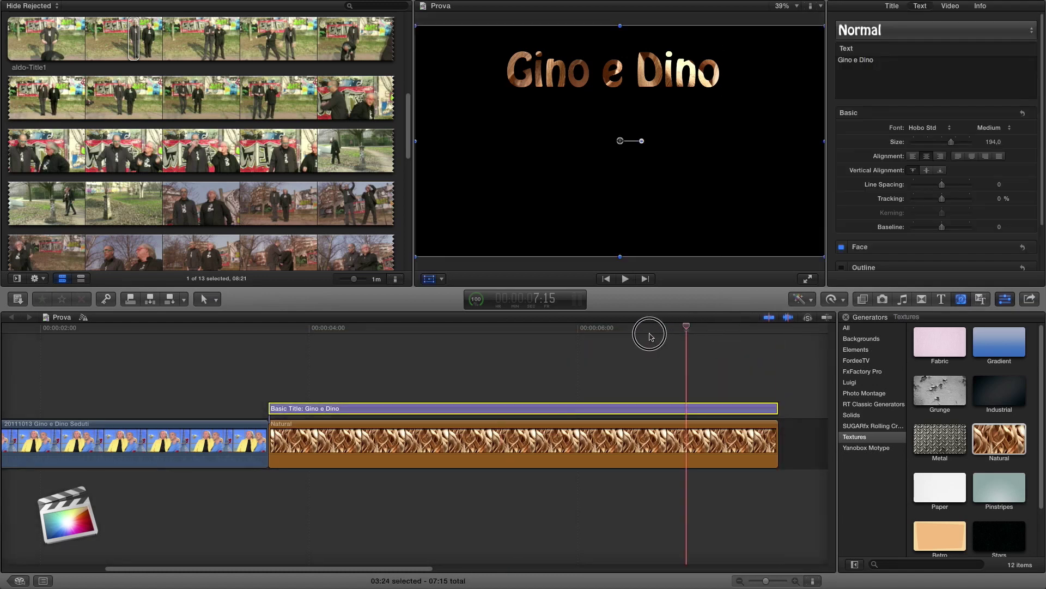
pyautogui.moveTo(780, 328); pyautogui.dragTo(523, 328)
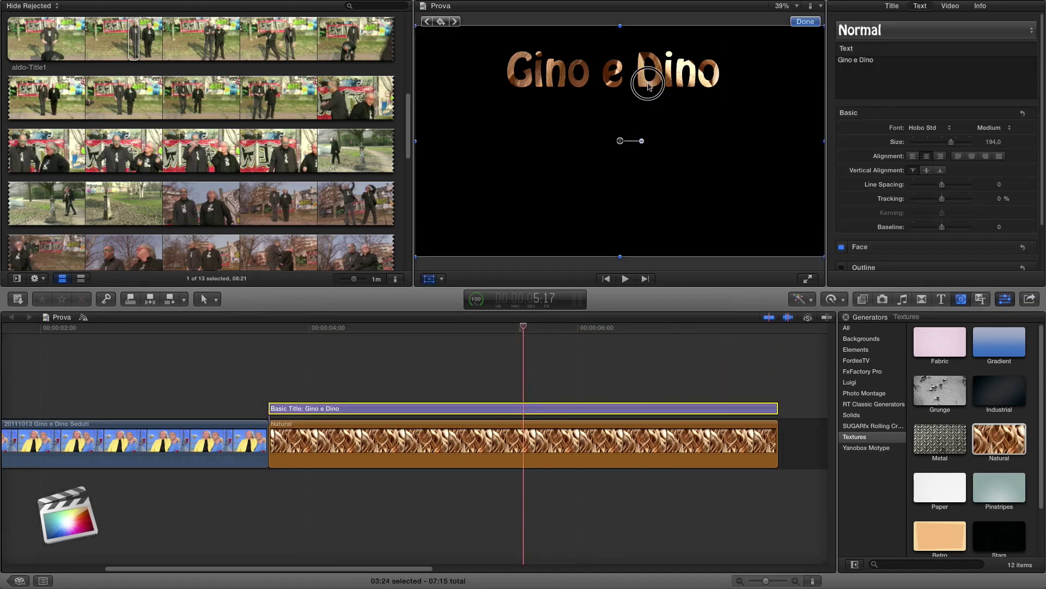
# Drag the title down in the Viewer so it sits just above frame centre.
pyautogui.moveTo(653, 80)
pyautogui.mouseDown()
pyautogui.moveTo(646, 139)
pyautogui.moveTo(608, 139)
pyautogui.mouseUp()
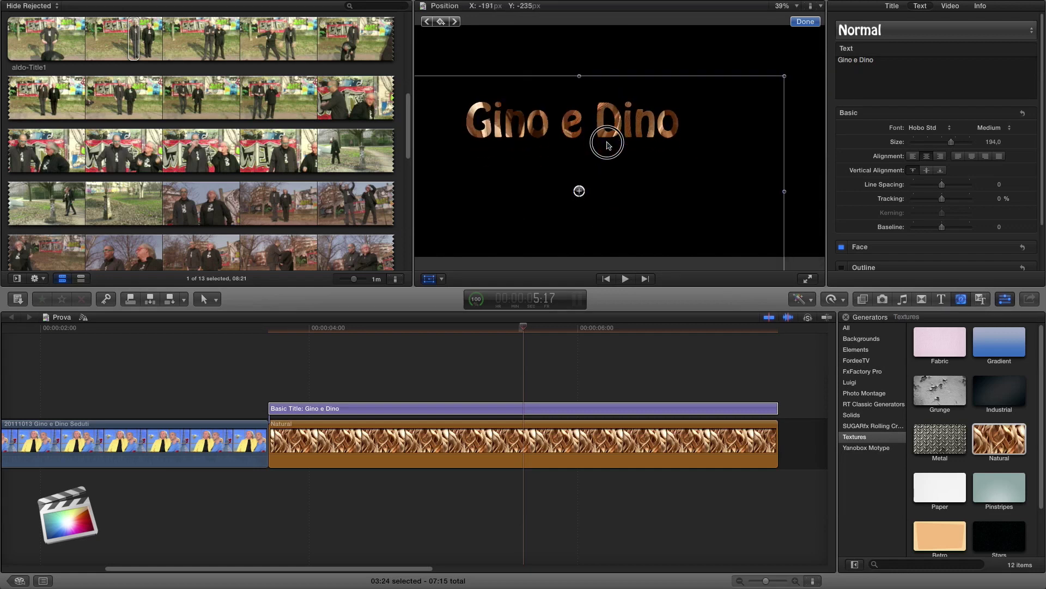
pyautogui.moveTo(609, 139)
pyautogui.mouseDown()
pyautogui.moveTo(655, 158)
pyautogui.moveTo(607, 170)
pyautogui.moveTo(638, 171)
pyautogui.mouseUp()
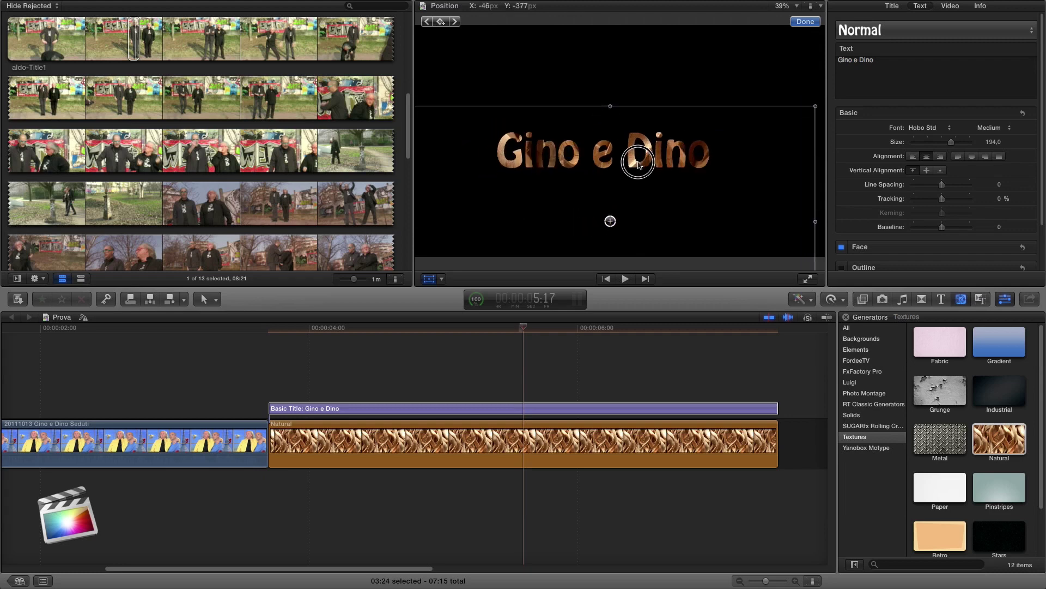
pyautogui.moveTo(637, 170); pyautogui.dragTo(633, 166)
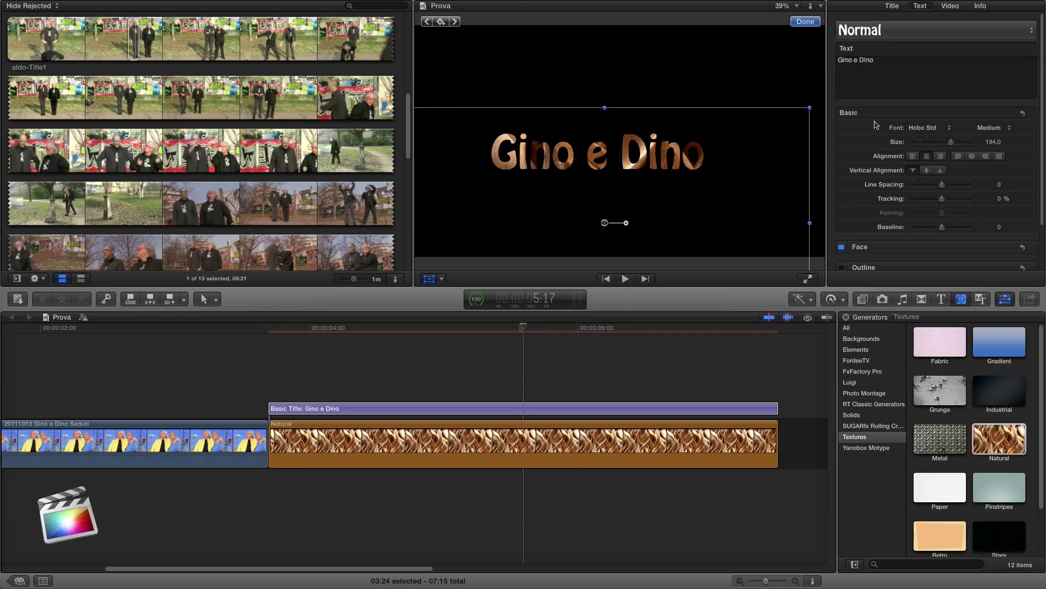
# Set the Natural texture's tint amount to 0.73 and type to Grass, after trying Banana Leaves and Bamboo.
pyautogui.click(695, 438)
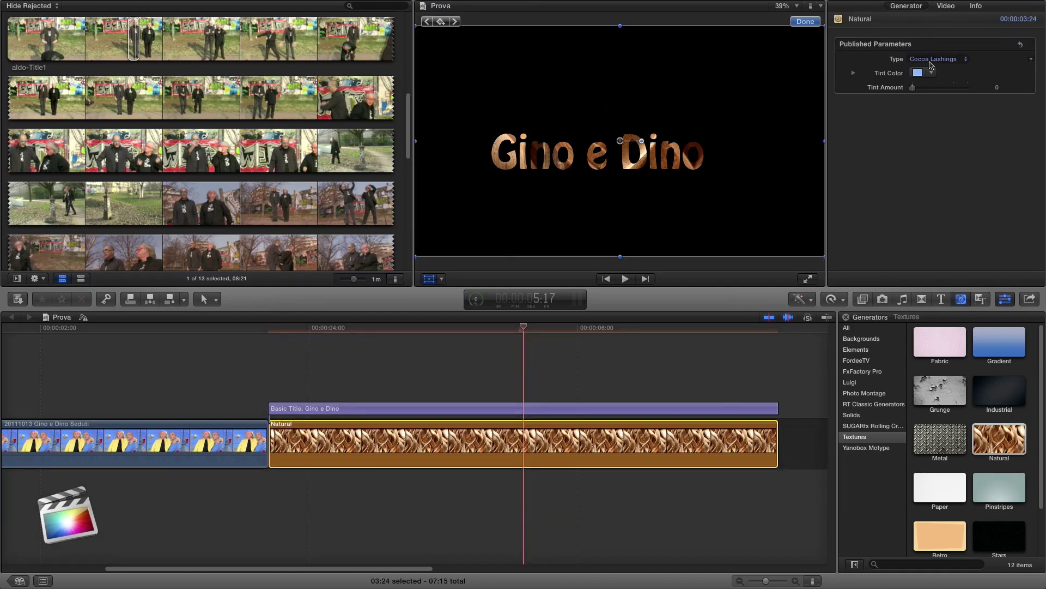
pyautogui.moveTo(913, 88)
pyautogui.mouseDown()
pyautogui.moveTo(967, 89)
pyautogui.moveTo(955, 89)
pyautogui.mouseUp()
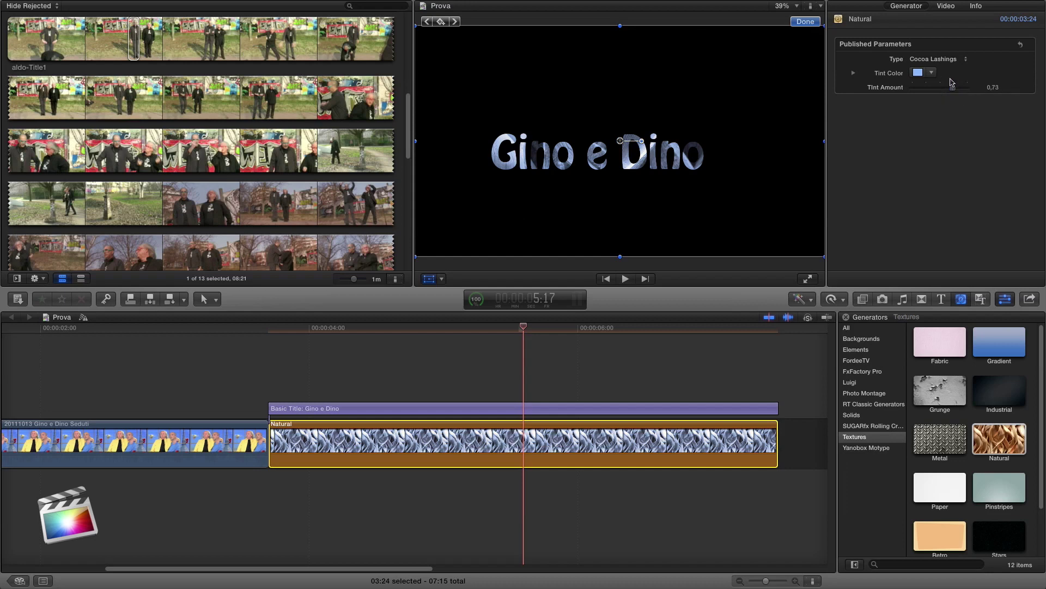
pyautogui.click(939, 60)
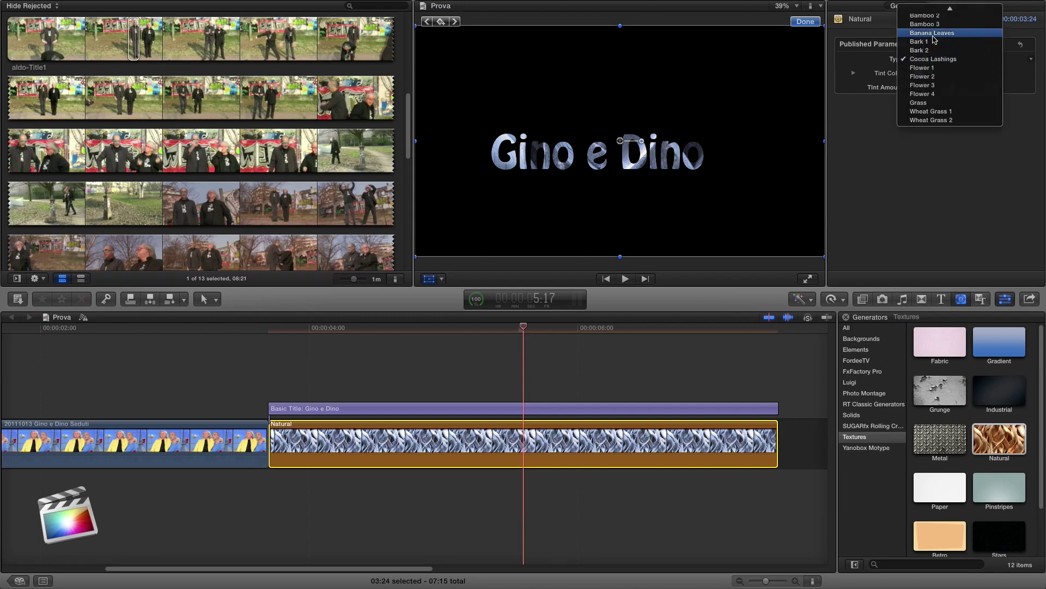
pyautogui.click(933, 34)
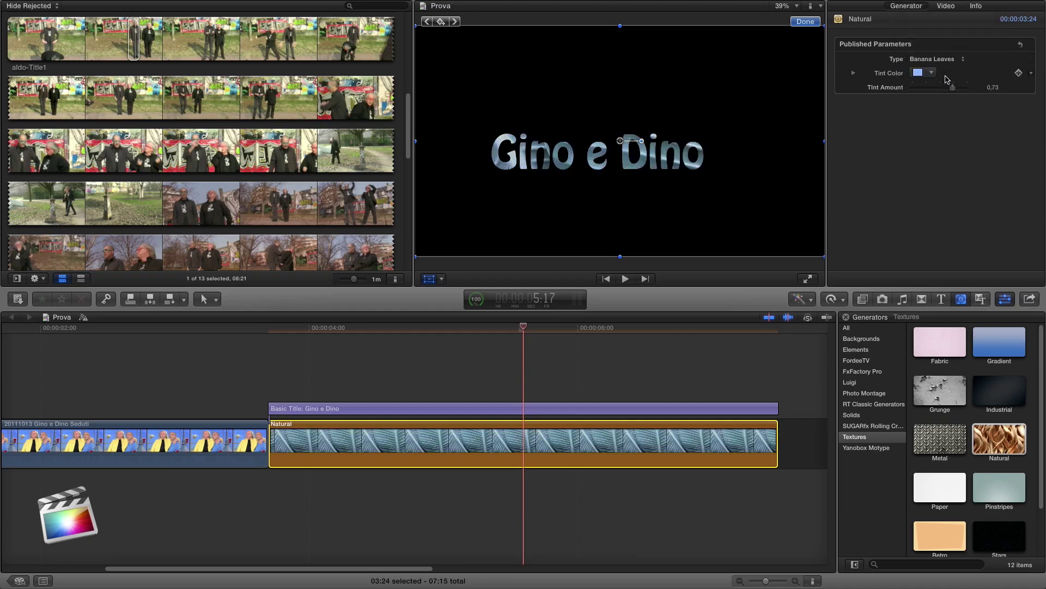
pyautogui.click(938, 59)
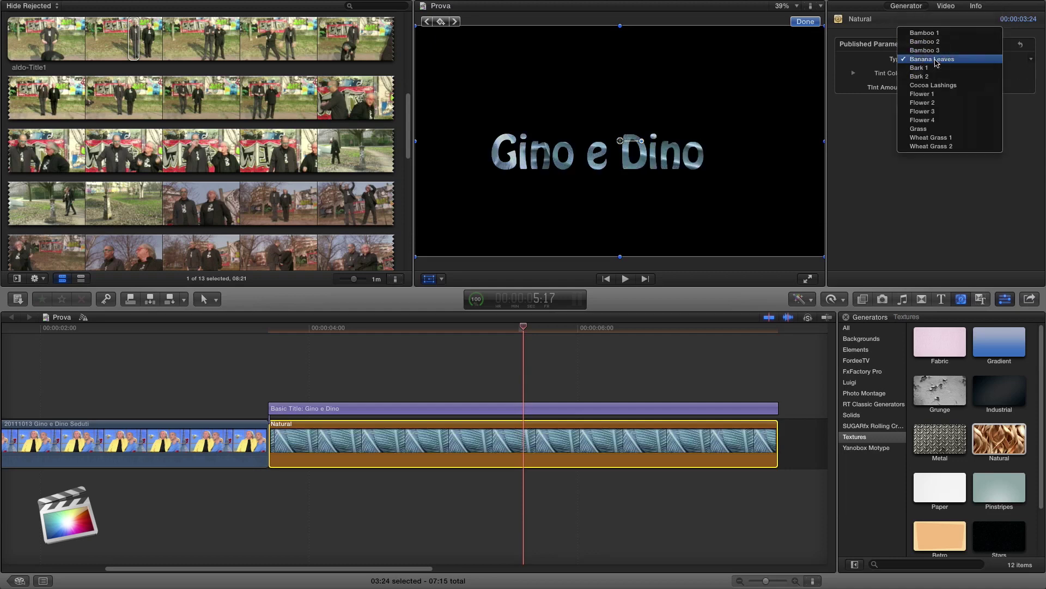
pyautogui.click(934, 53)
pyautogui.click(934, 52)
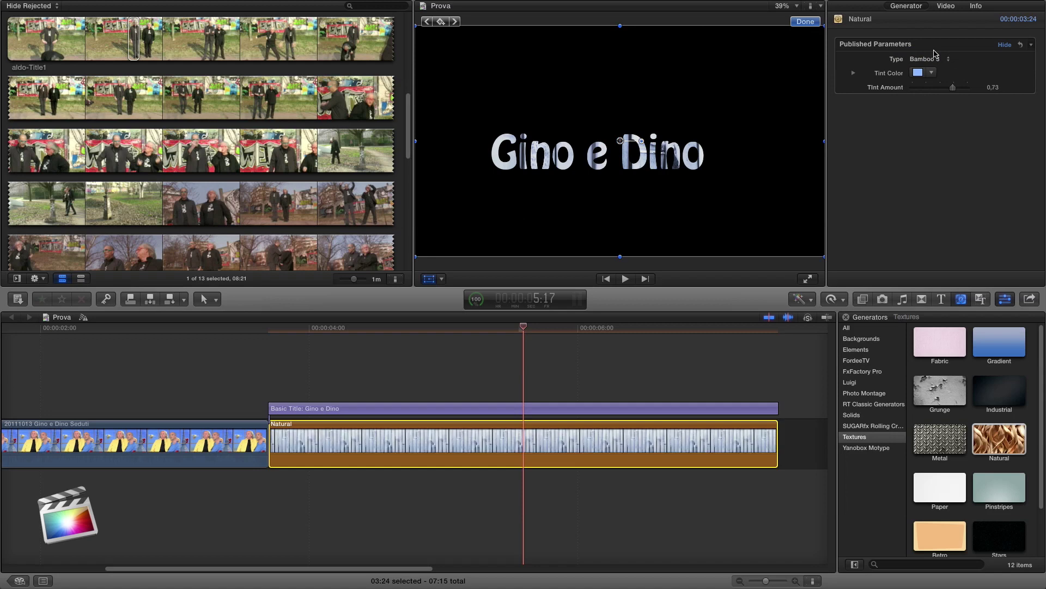
pyautogui.click(934, 56)
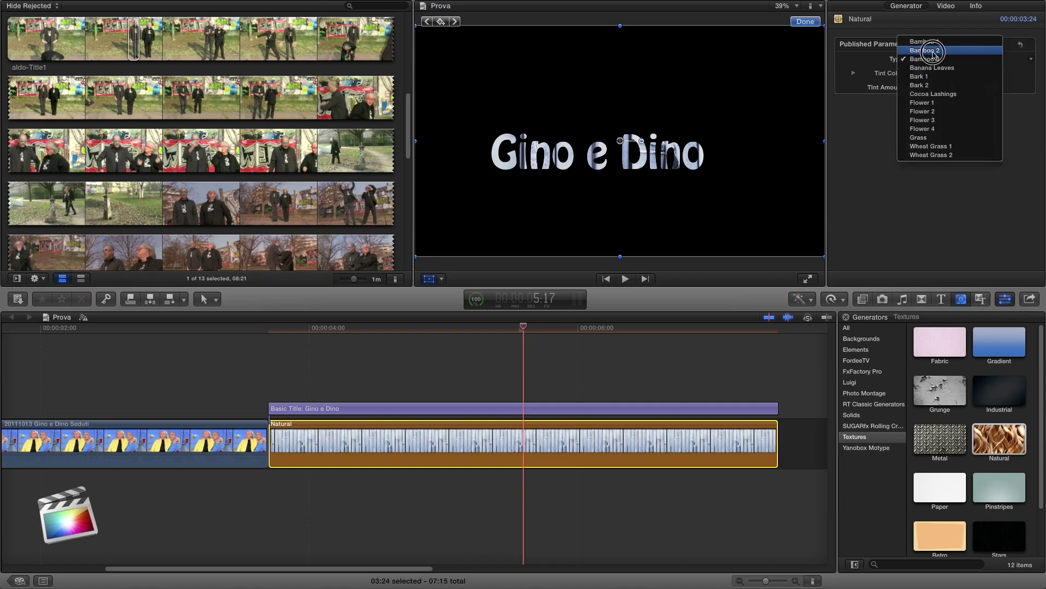
pyautogui.click(933, 54)
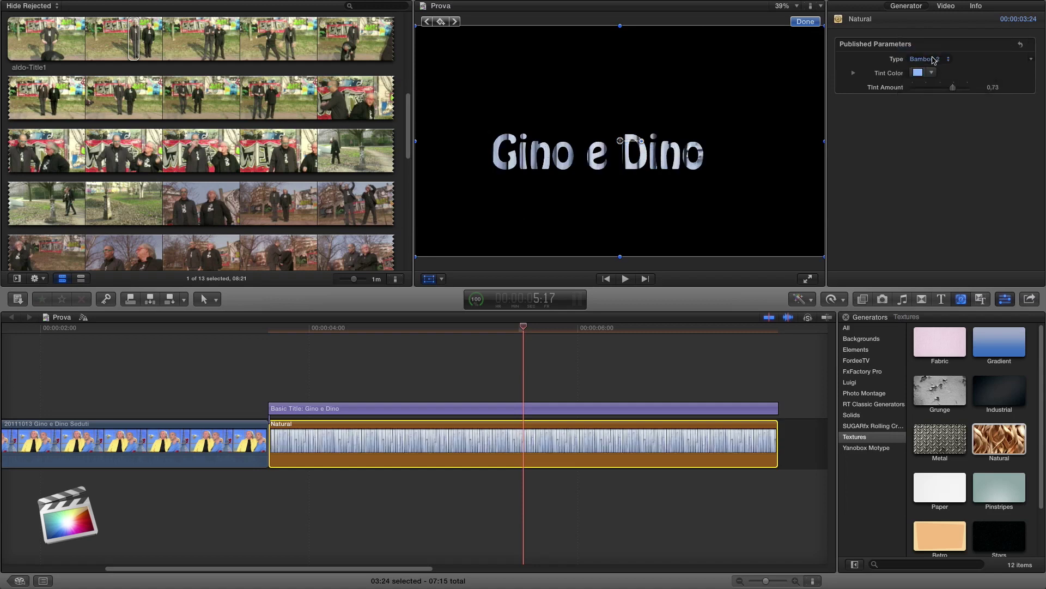
pyautogui.click(933, 57)
pyautogui.click(932, 147)
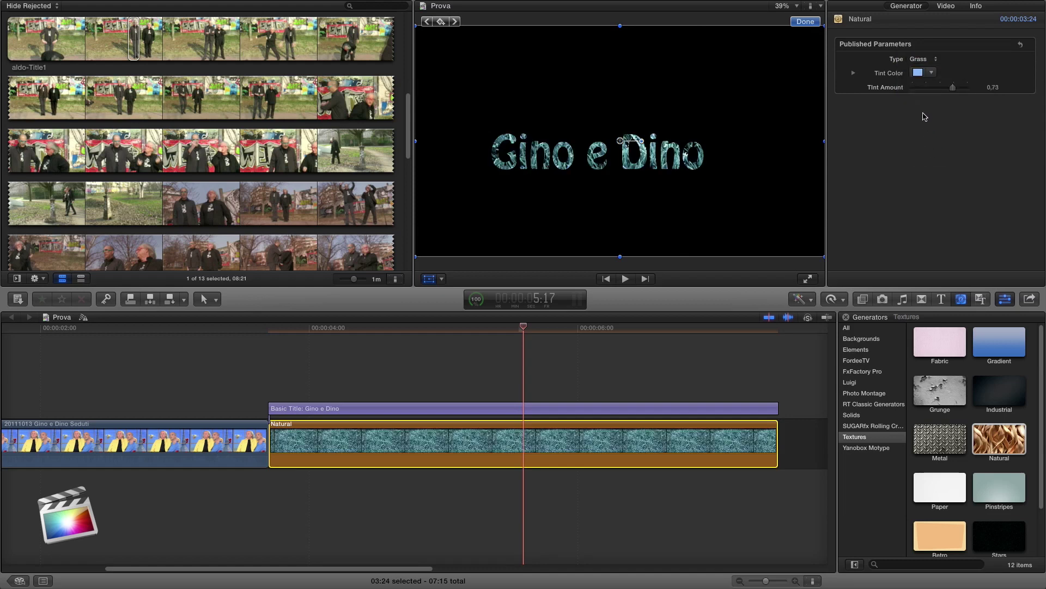
# Tint the Grass texture bright green, then select both the title and Natural clips.
pyautogui.click(931, 73)
pyautogui.click(971, 111)
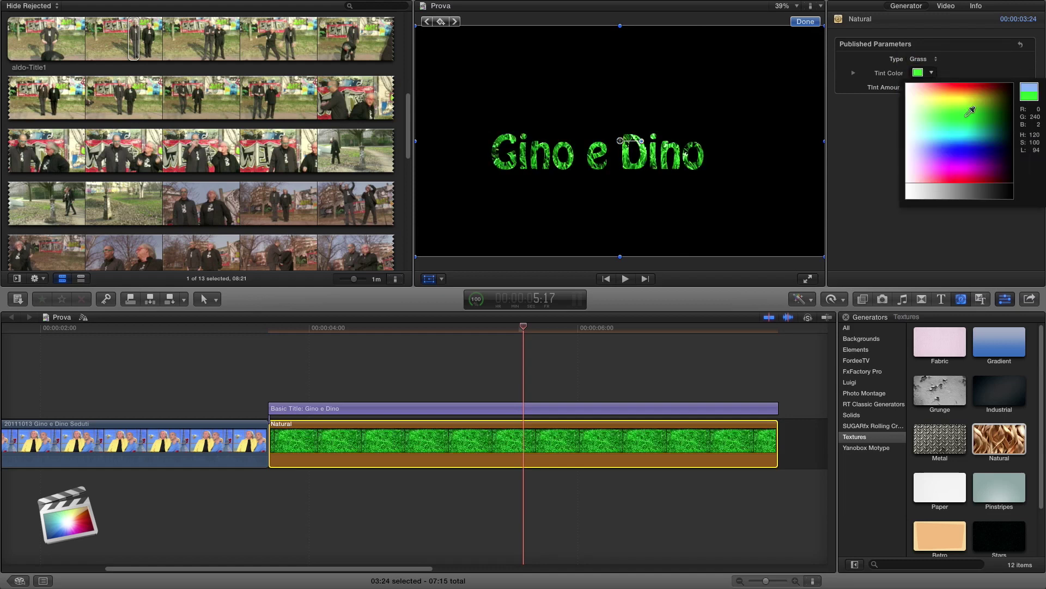
pyautogui.moveTo(972, 112); pyautogui.dragTo(968, 118)
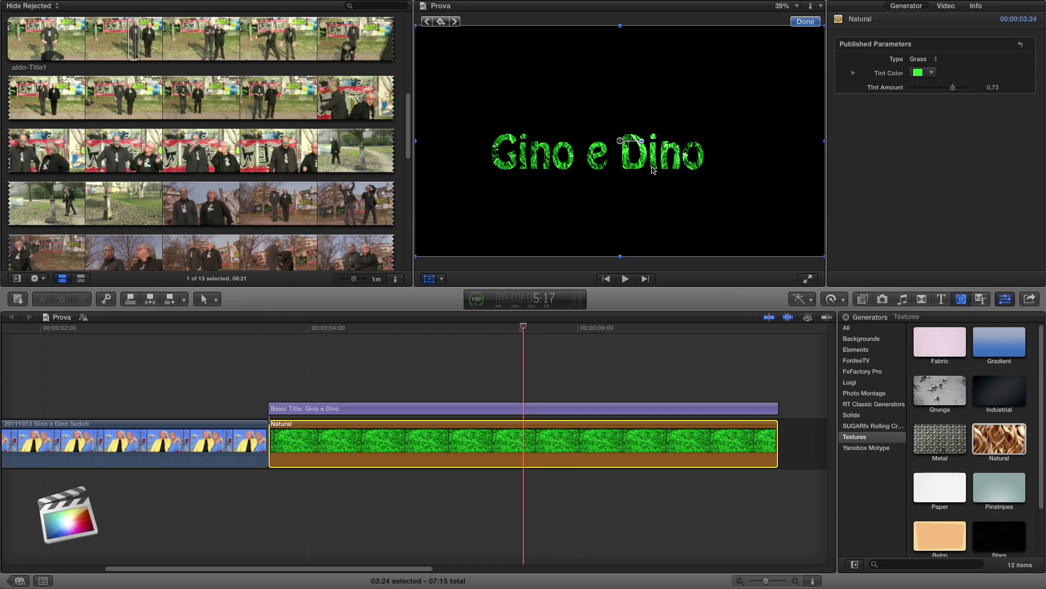
pyautogui.moveTo(376, 373); pyautogui.dragTo(538, 481)
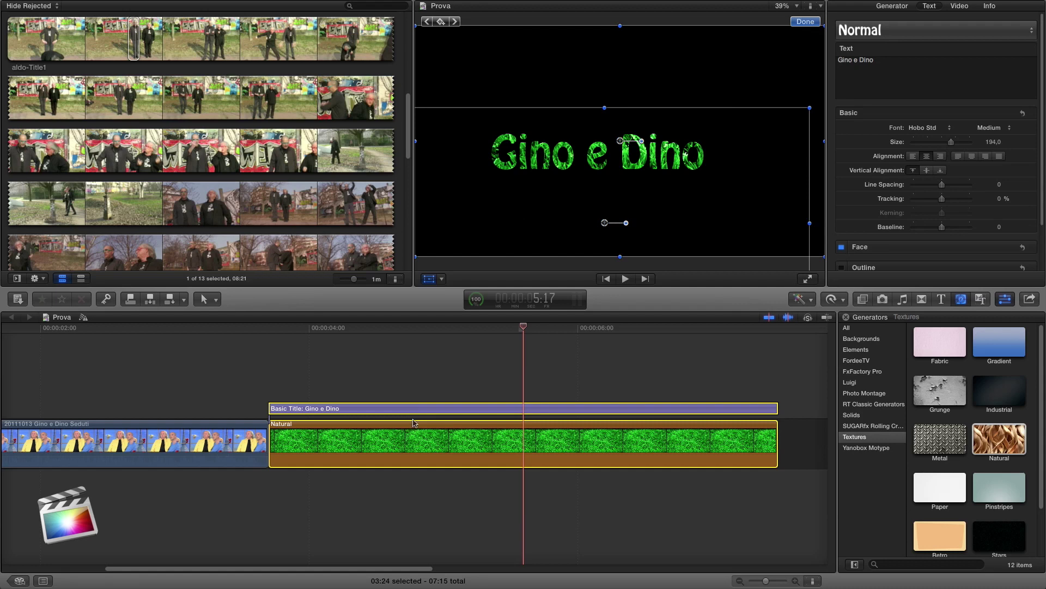
# Combine the selected Gino e Dino title and grass texture into a new compound clip.
pyautogui.rightClick(427, 413)
pyautogui.click(489, 424)
pyautogui.click(655, 53)
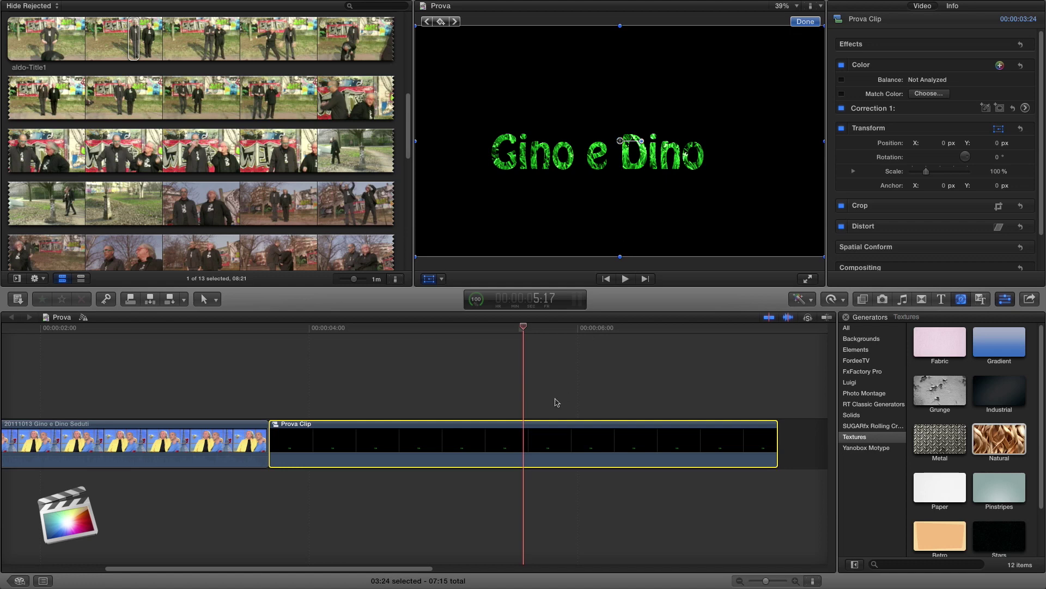
# Place the compound clip above the interview and trim its end to match the interview.
pyautogui.moveTo(532, 429); pyautogui.dragTo(247, 373)
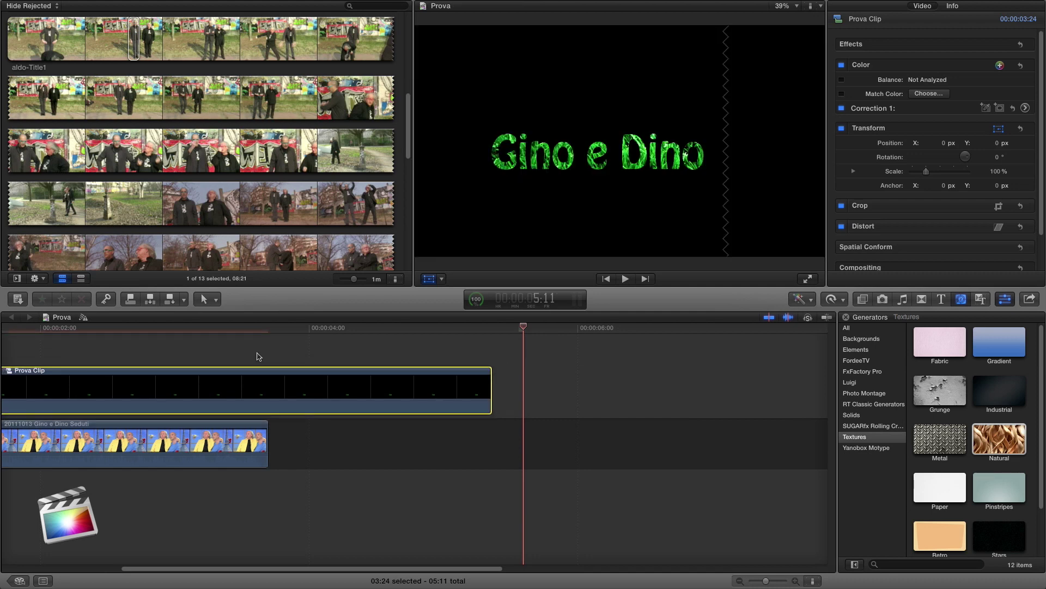
pyautogui.hscroll(-5, 259, 356)
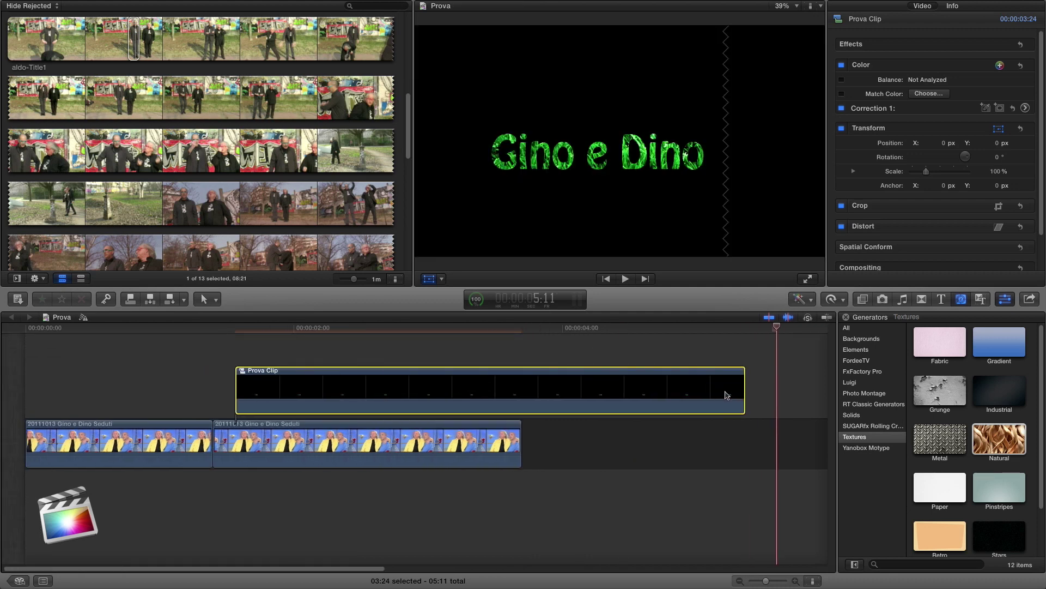
pyautogui.moveTo(745, 404); pyautogui.dragTo(515, 402)
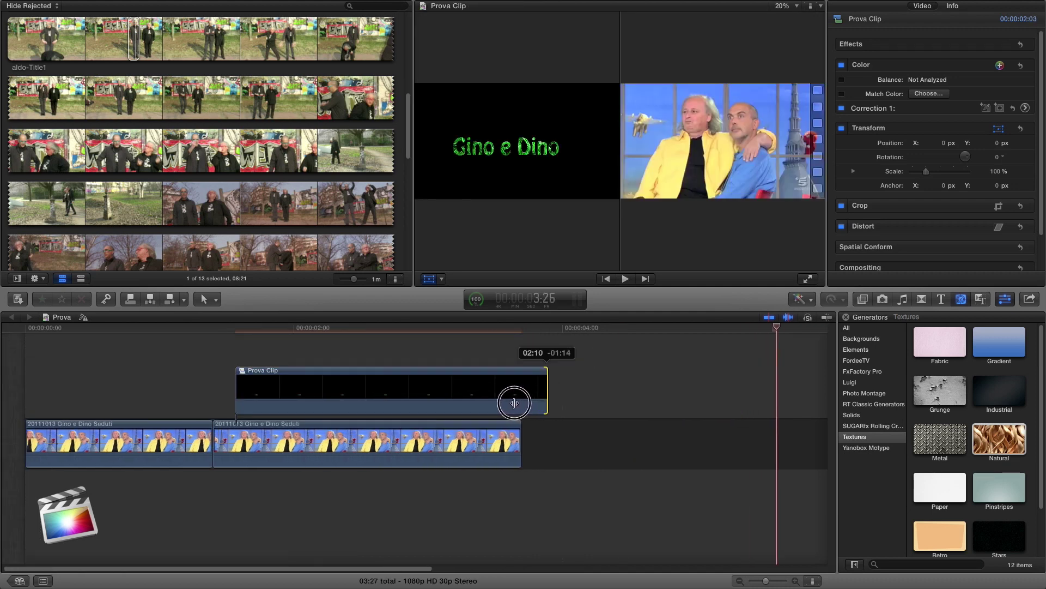
pyautogui.moveTo(514, 402); pyautogui.dragTo(519, 403)
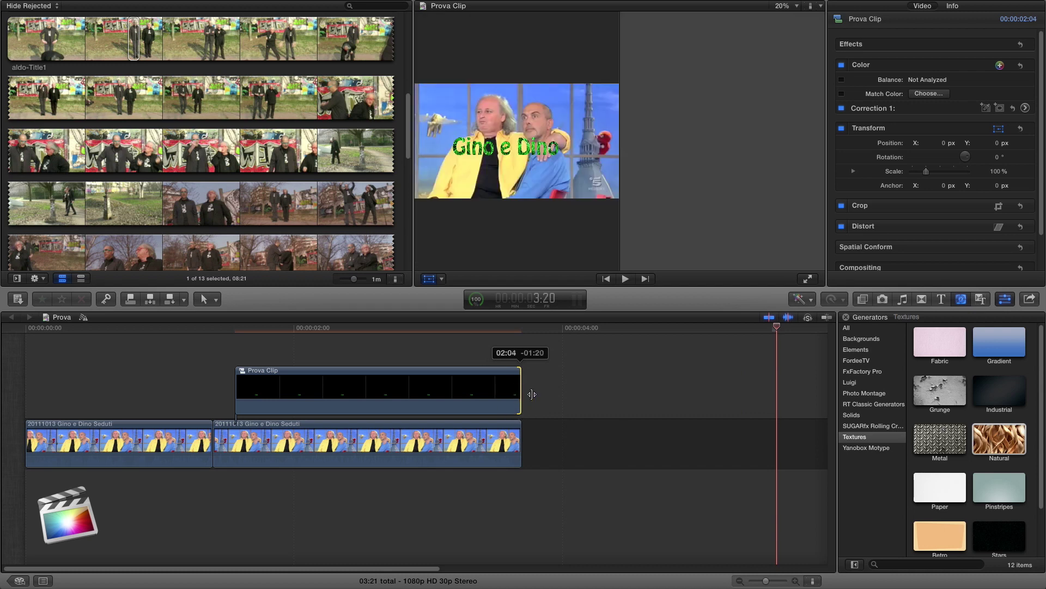
pyautogui.moveTo(777, 330)
pyautogui.mouseDown()
pyautogui.moveTo(293, 325)
pyautogui.moveTo(402, 307)
pyautogui.moveTo(361, 315)
pyautogui.mouseUp()
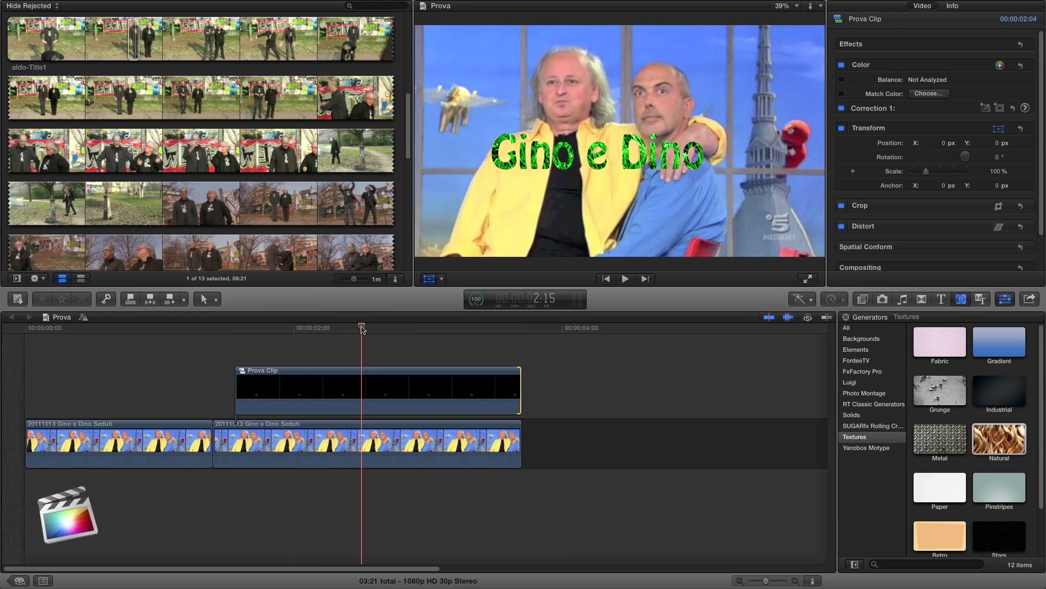
# Lower Prova Clip's title to position X 4.1 px, Y -231.2 px across the men's chests.
pyautogui.moveTo(362, 327); pyautogui.dragTo(366, 328)
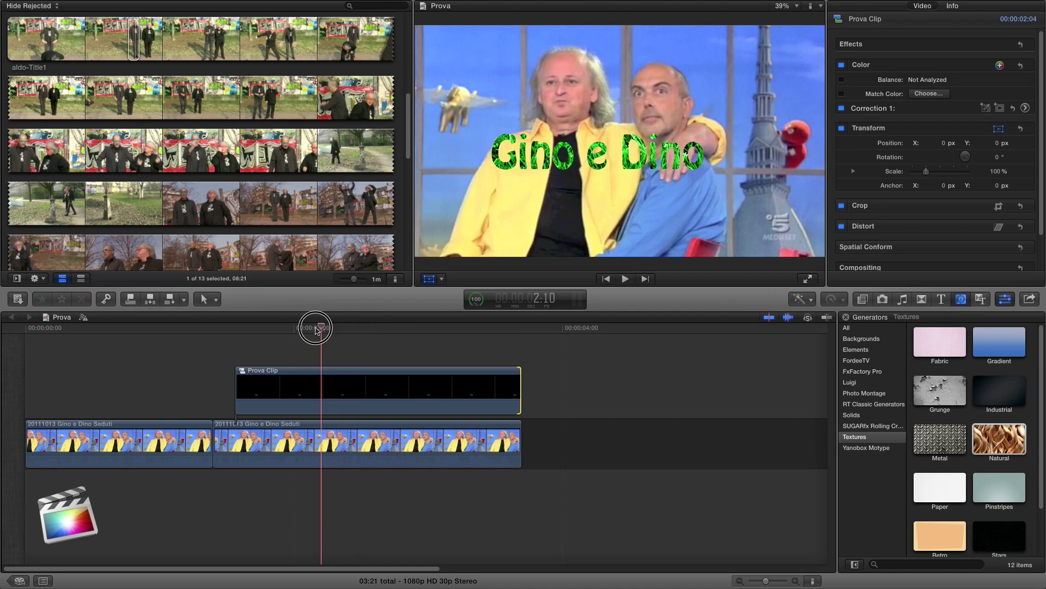
pyautogui.click(395, 376)
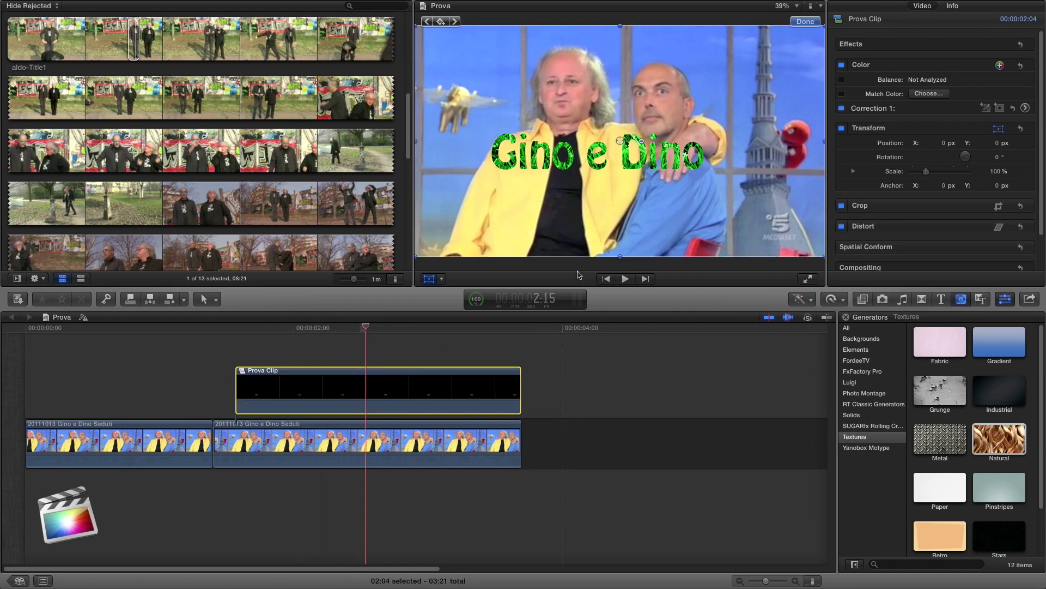
pyautogui.moveTo(594, 163)
pyautogui.mouseDown()
pyautogui.moveTo(587, 228)
pyautogui.moveTo(547, 92)
pyautogui.moveTo(696, 166)
pyautogui.moveTo(594, 212)
pyautogui.mouseUp()
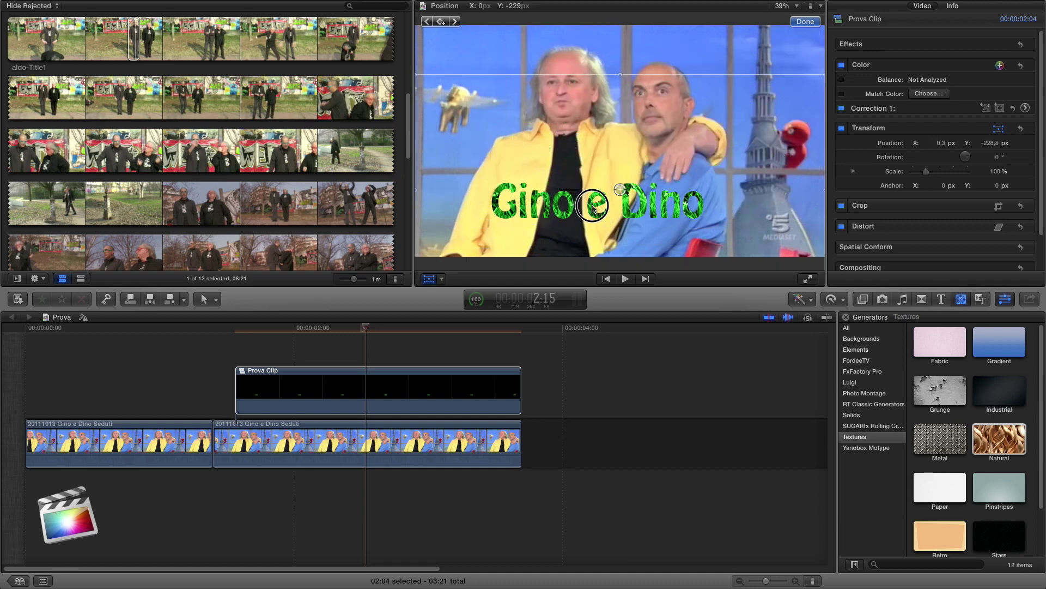
pyautogui.moveTo(594, 212); pyautogui.dragTo(594, 212)
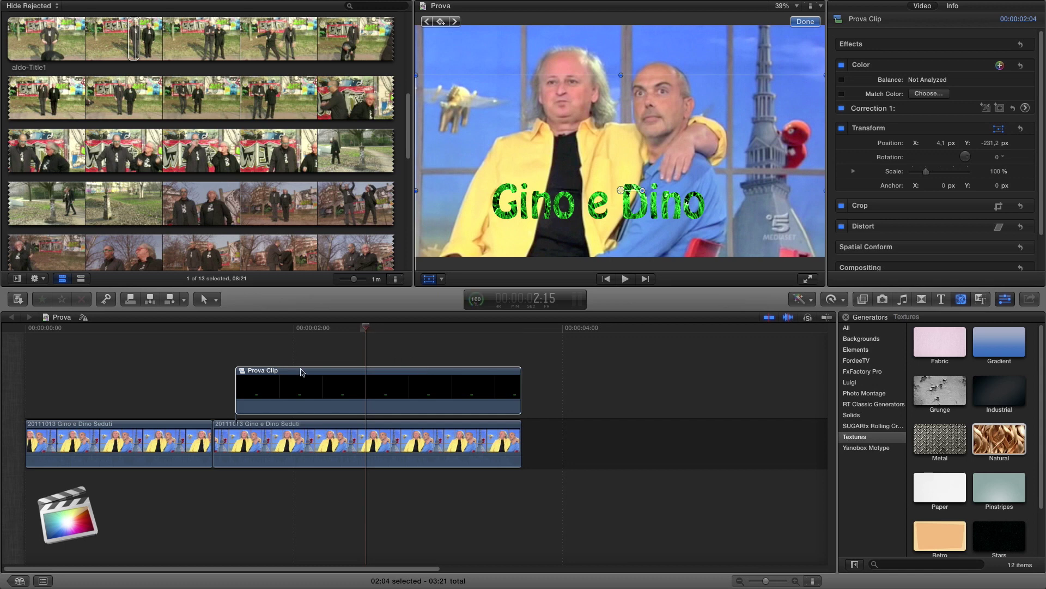
# Give Prova Clip 9-frame opacity fades at both its start and end.
pyautogui.rightClick(301, 371)
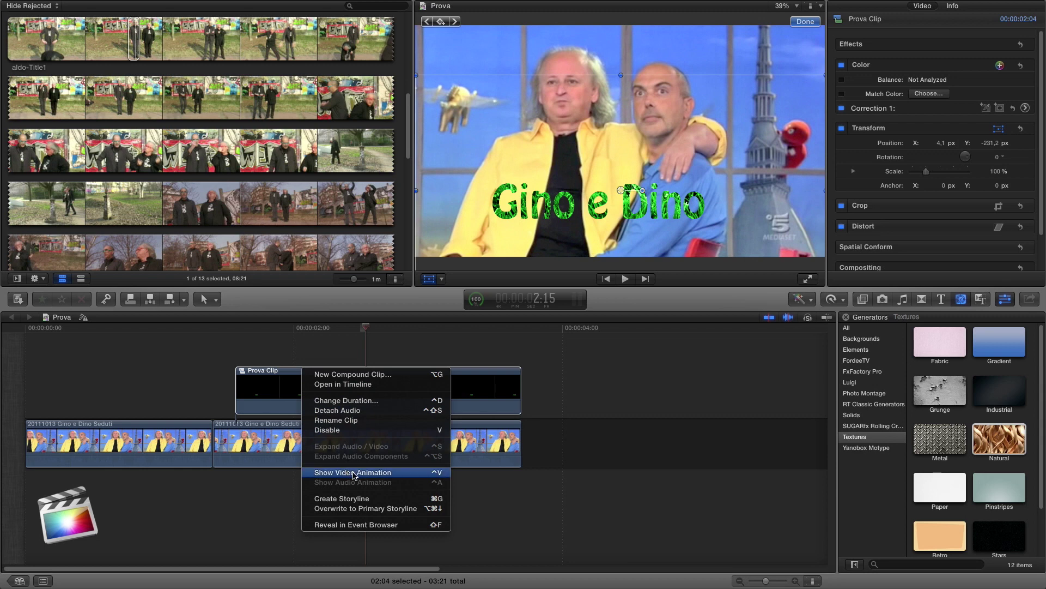
pyautogui.click(369, 473)
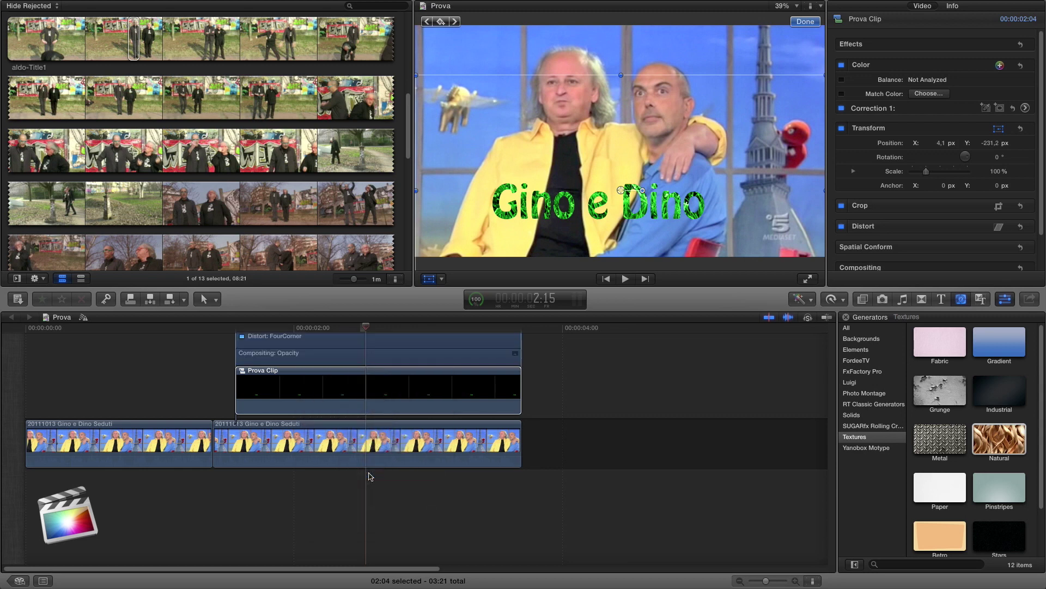
pyautogui.scroll(3, 395, 357)
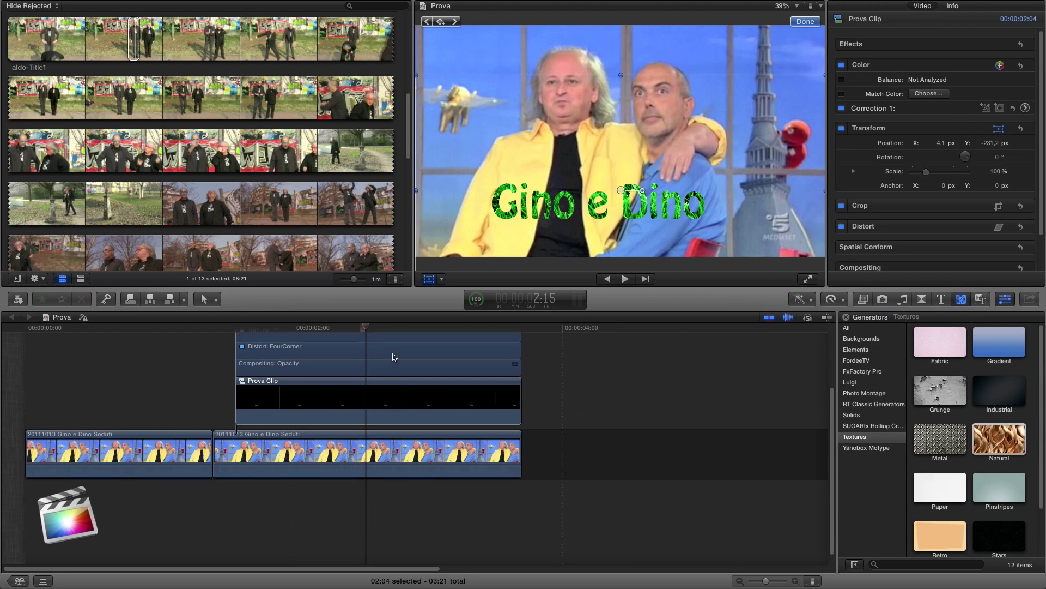
pyautogui.scroll(1, 395, 357)
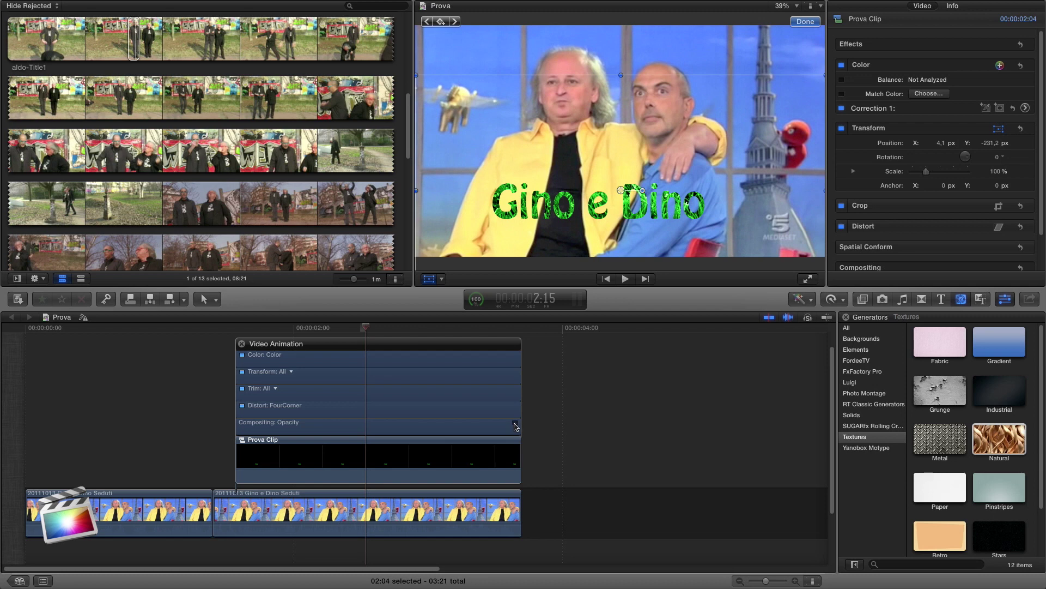
pyautogui.click(516, 425)
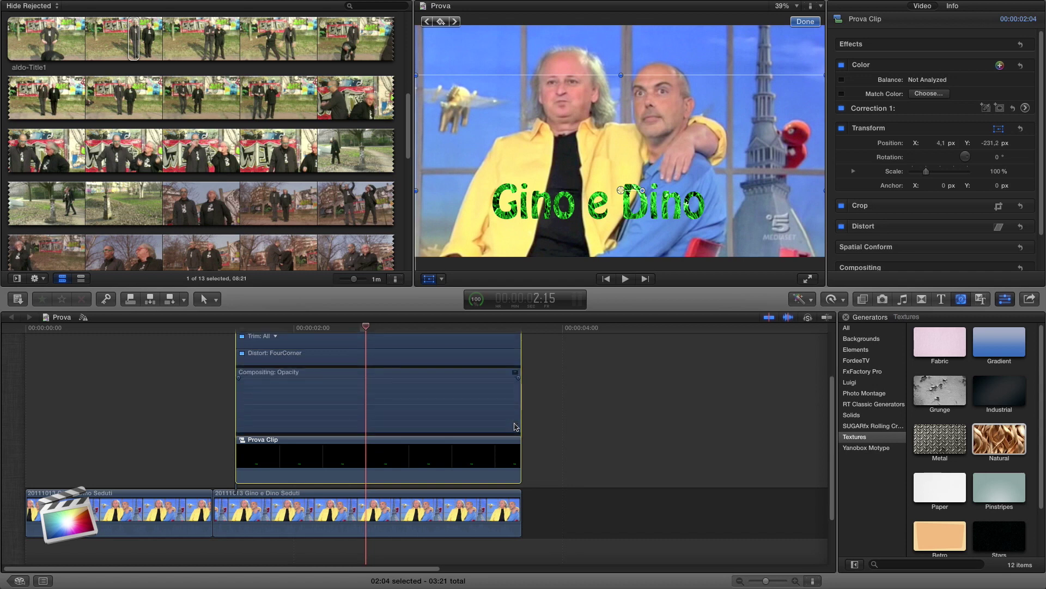
pyautogui.moveTo(239, 377); pyautogui.dragTo(280, 377)
pyautogui.moveTo(515, 376); pyautogui.dragTo(487, 379)
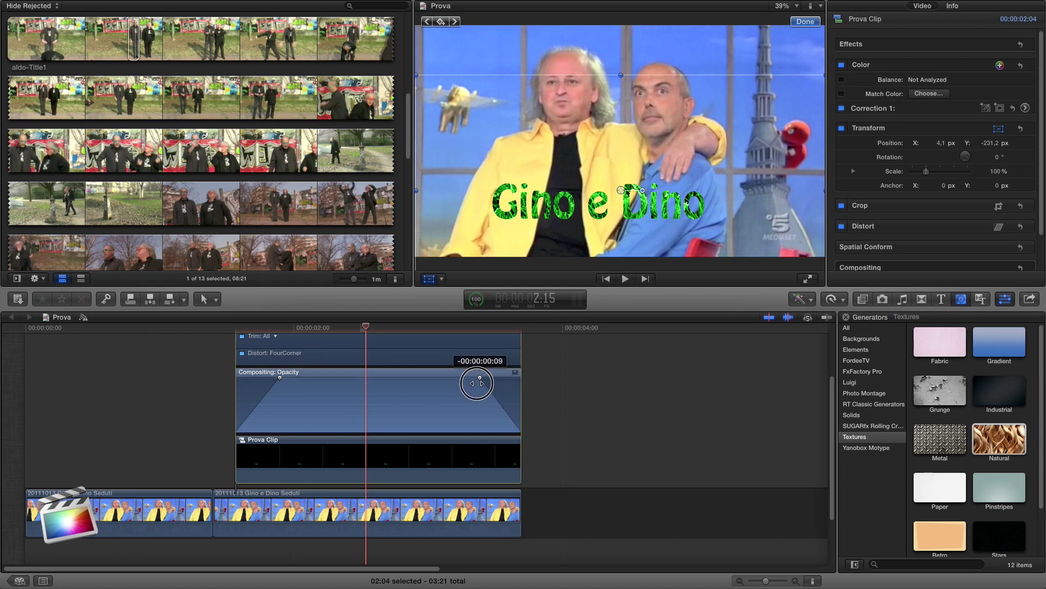
pyautogui.moveTo(487, 379); pyautogui.dragTo(480, 378)
pyautogui.scroll(3, 425, 387)
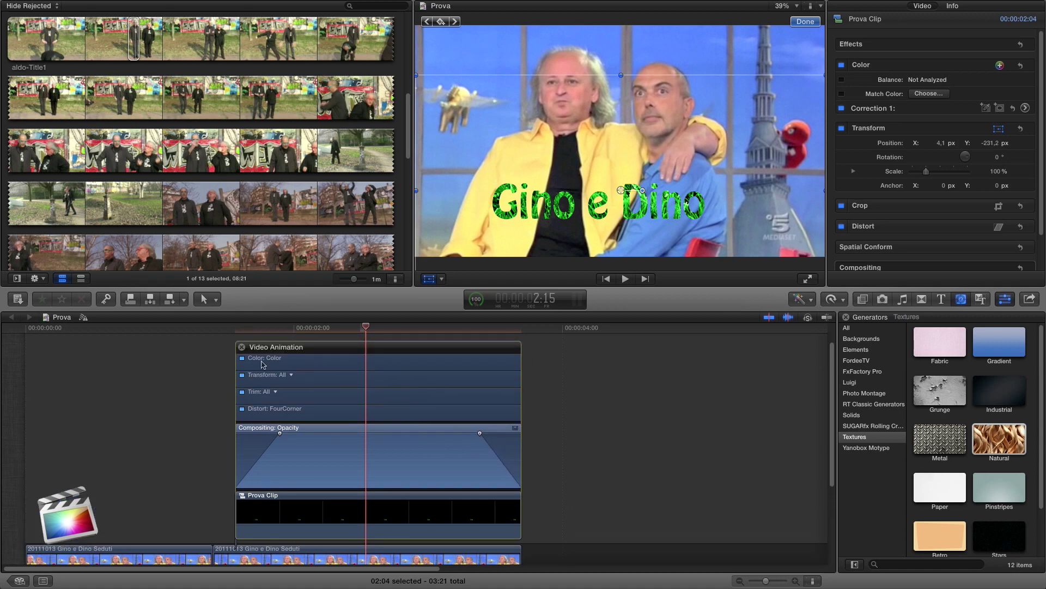
pyautogui.click(242, 347)
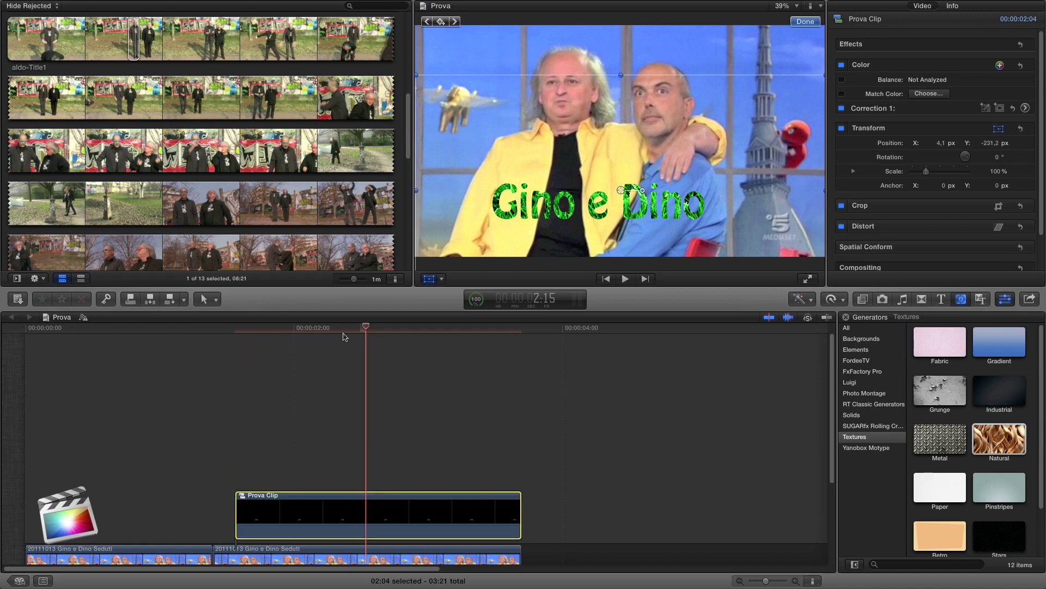
pyautogui.moveTo(365, 328)
pyautogui.mouseDown()
pyautogui.moveTo(213, 338)
pyautogui.moveTo(500, 315)
pyautogui.mouseUp()
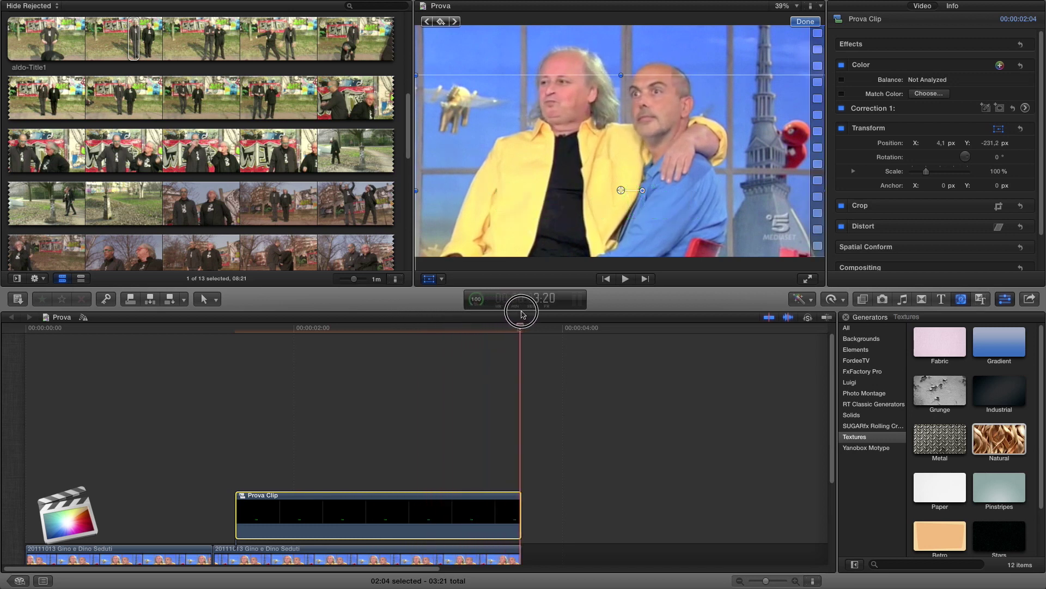
pyautogui.moveTo(501, 315); pyautogui.dragTo(206, 369)
pyautogui.click(298, 391)
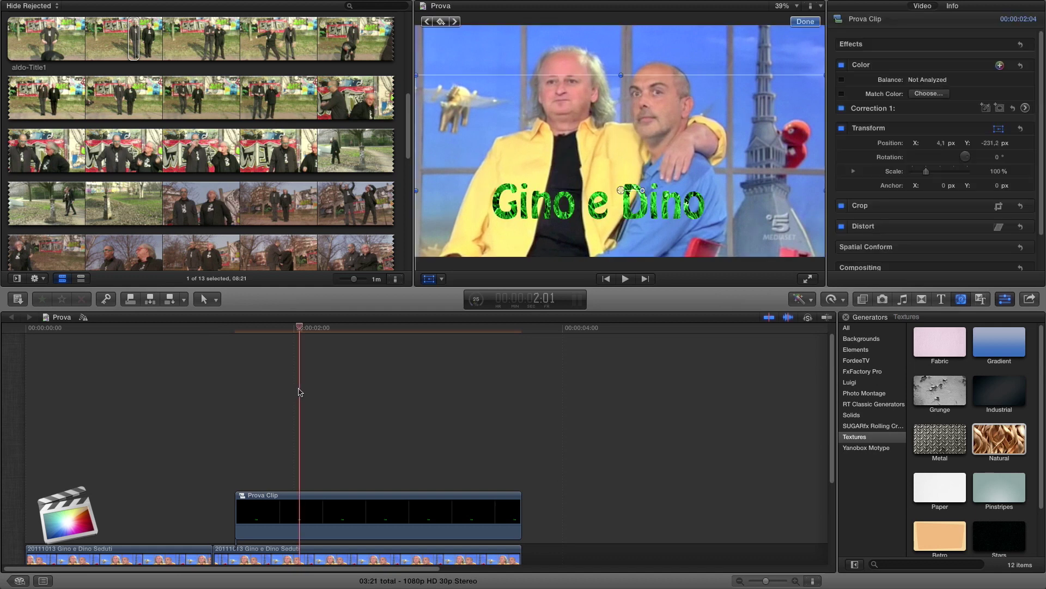
pyautogui.click(432, 280)
pyautogui.click(433, 281)
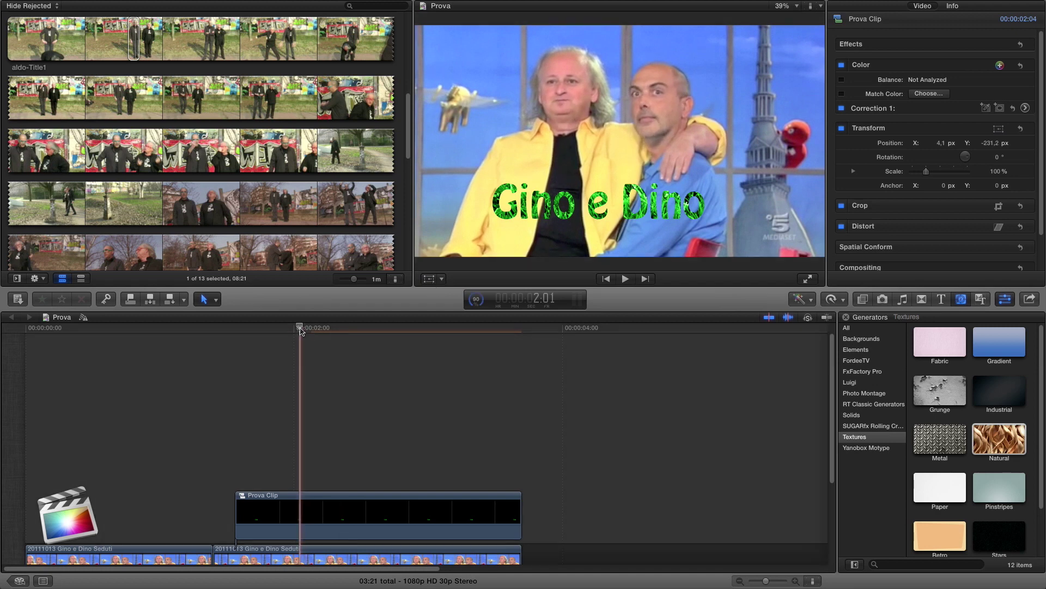
pyautogui.moveTo(300, 331); pyautogui.dragTo(166, 333)
pyautogui.press('space')
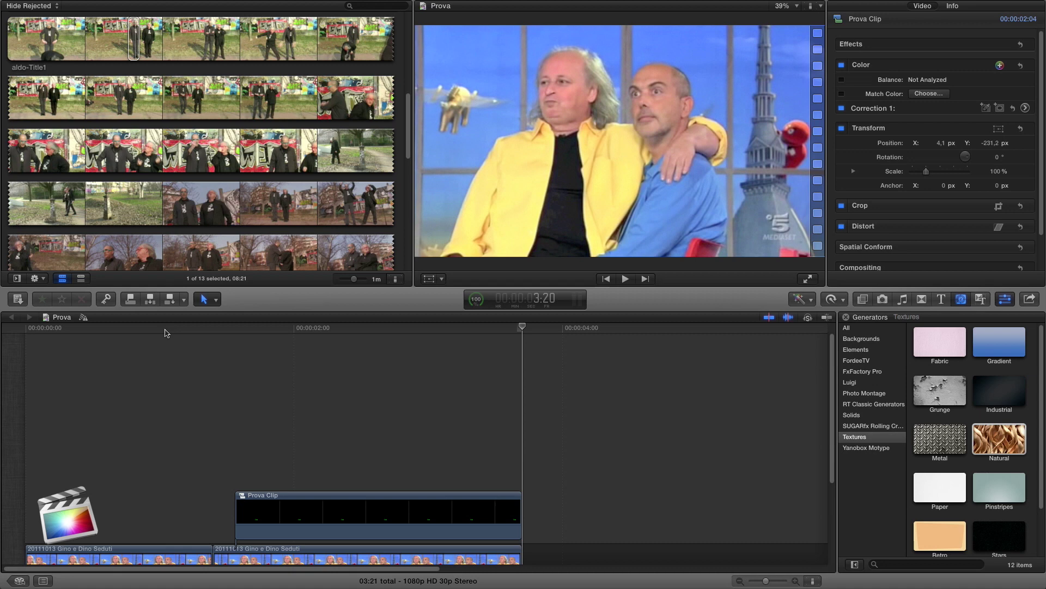
pyautogui.scroll(-3, 316, 500)
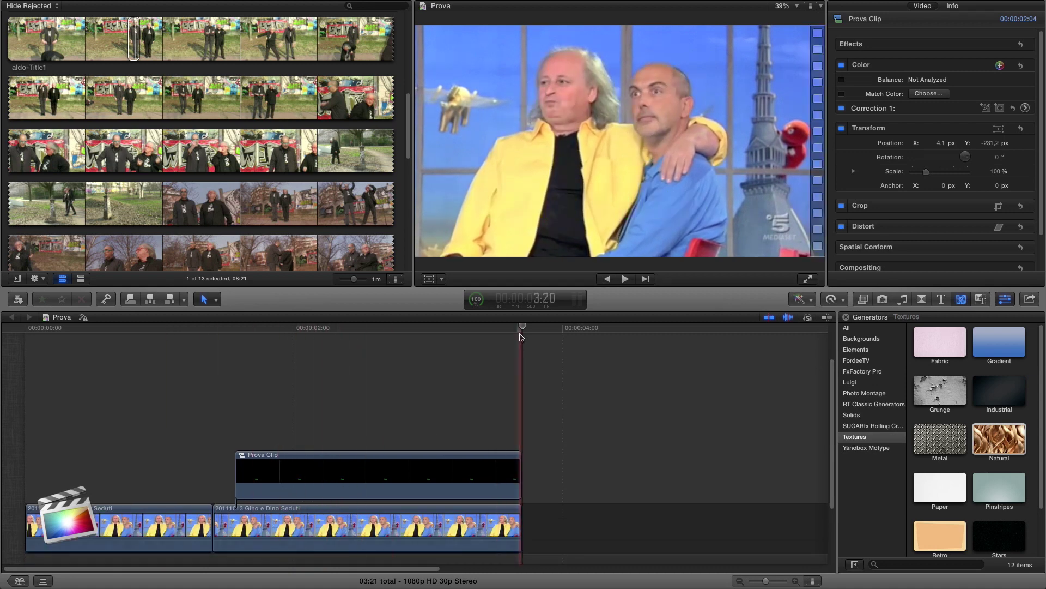
pyautogui.click(396, 436)
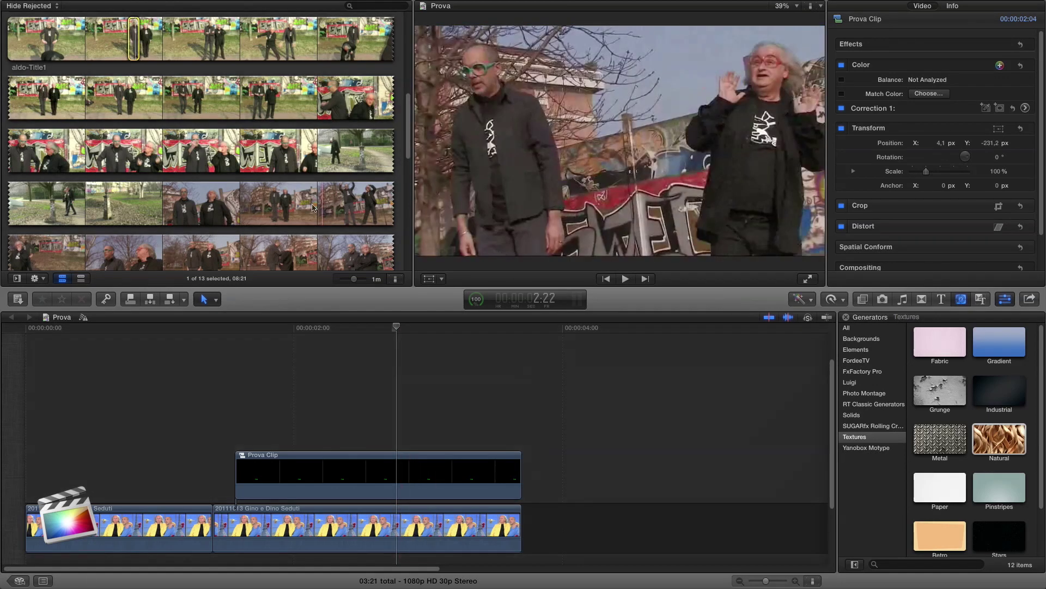
pyautogui.press('super+1')
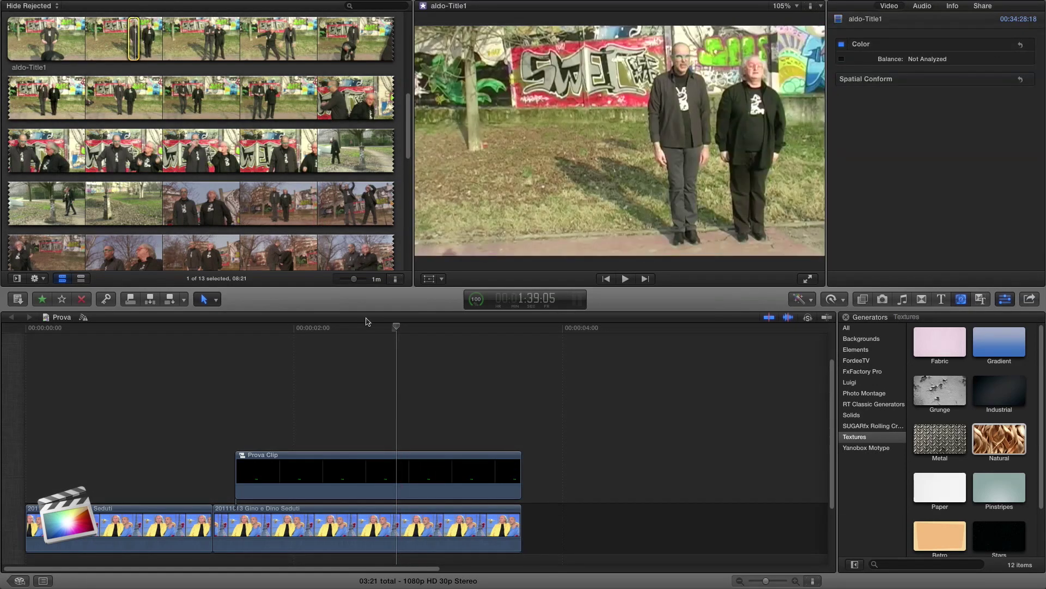
pyautogui.click(439, 467)
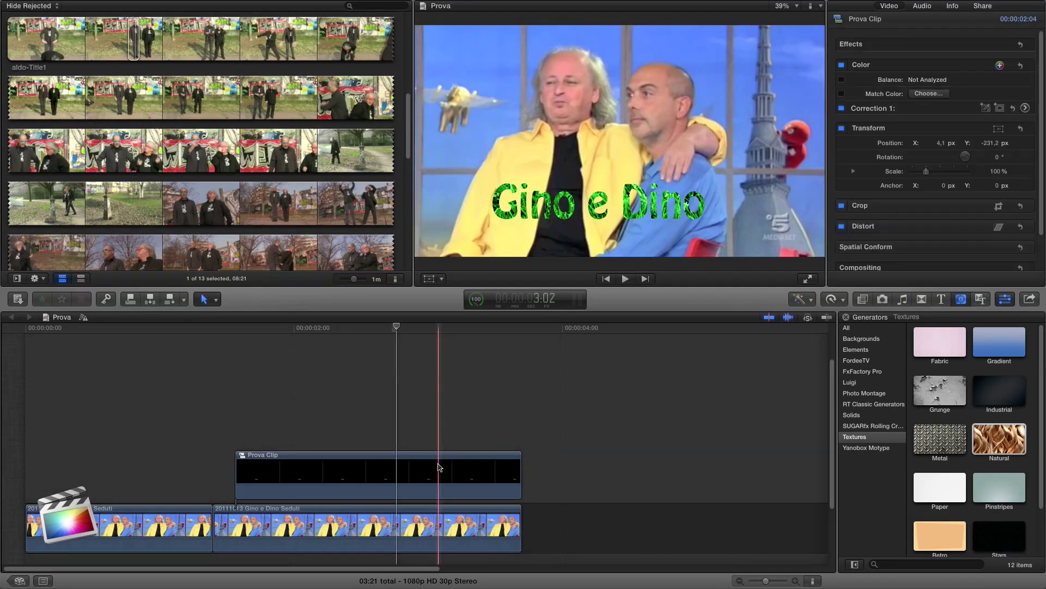